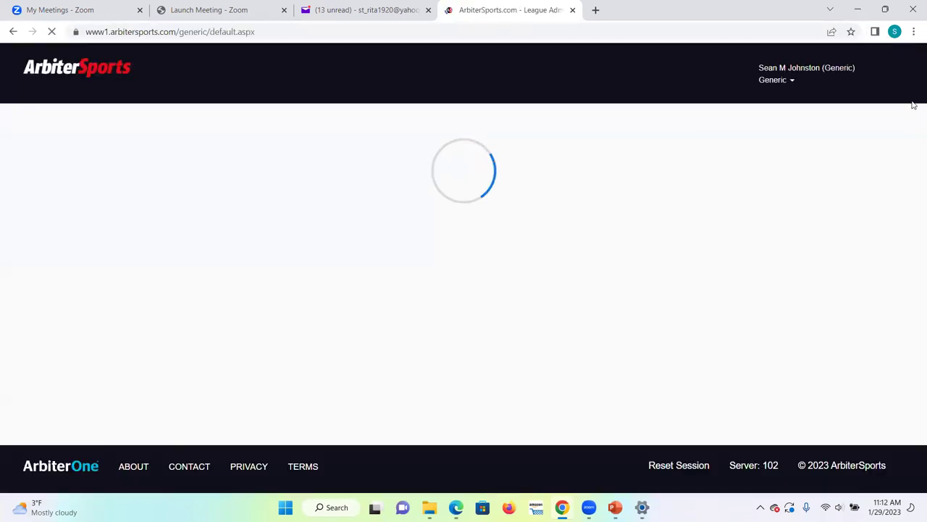
Step: Open the PSOA account as an official and dismiss the 1099 notice
scroll(915, 205, down, 2)
scroll(914, 205, down, 4)
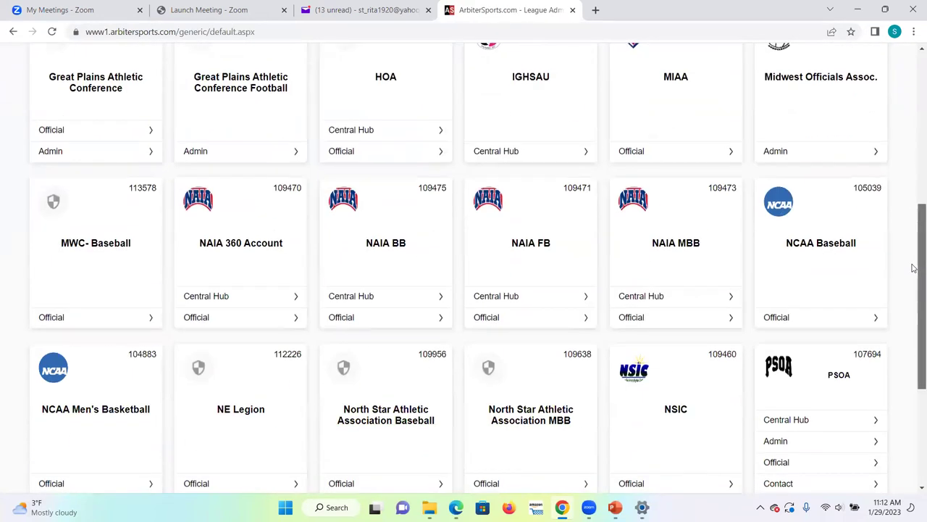
click(785, 416)
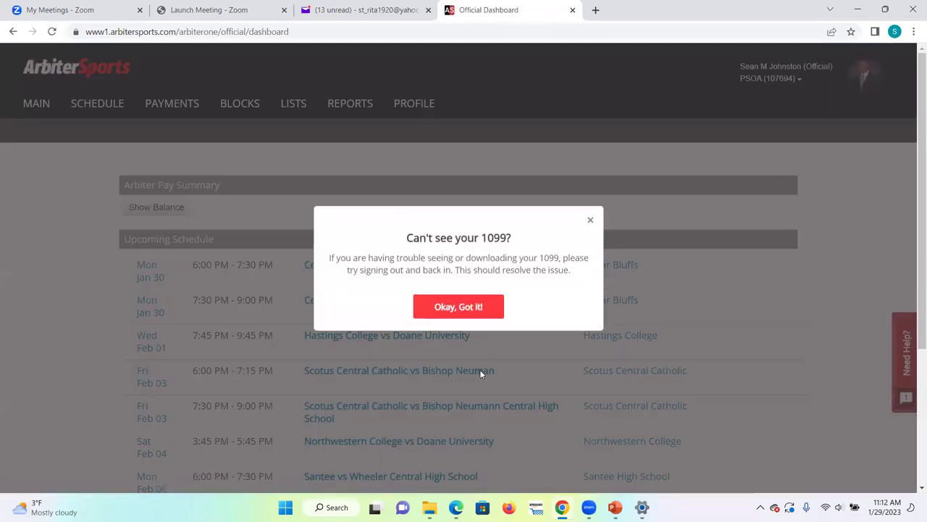
click(471, 306)
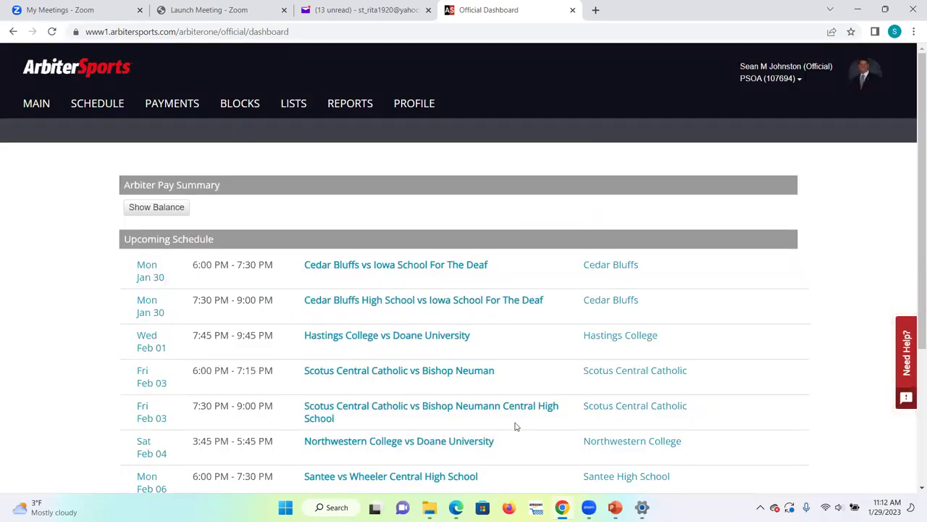
Step: Open the official's profile information and review the street address and e-mail address entries
click(418, 106)
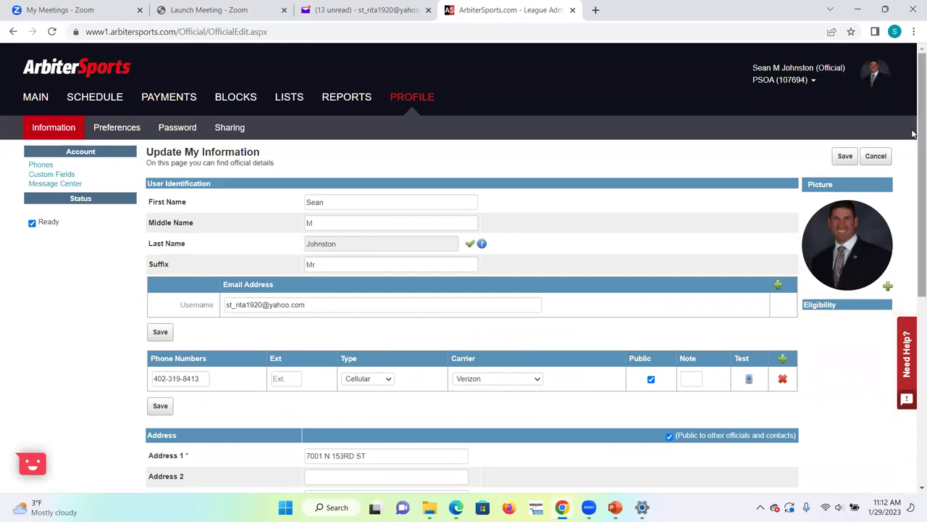
drag(913, 134, 912, 185)
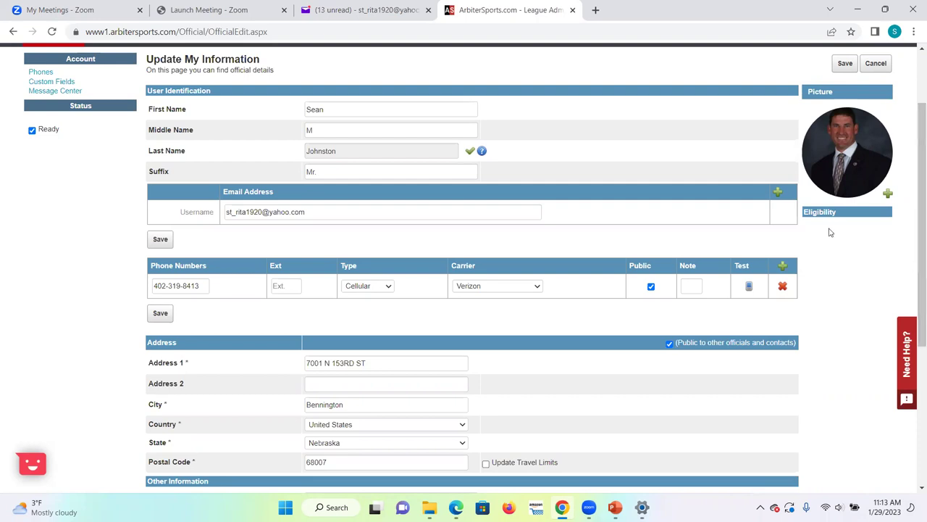
click(383, 362)
drag(366, 363, 213, 370)
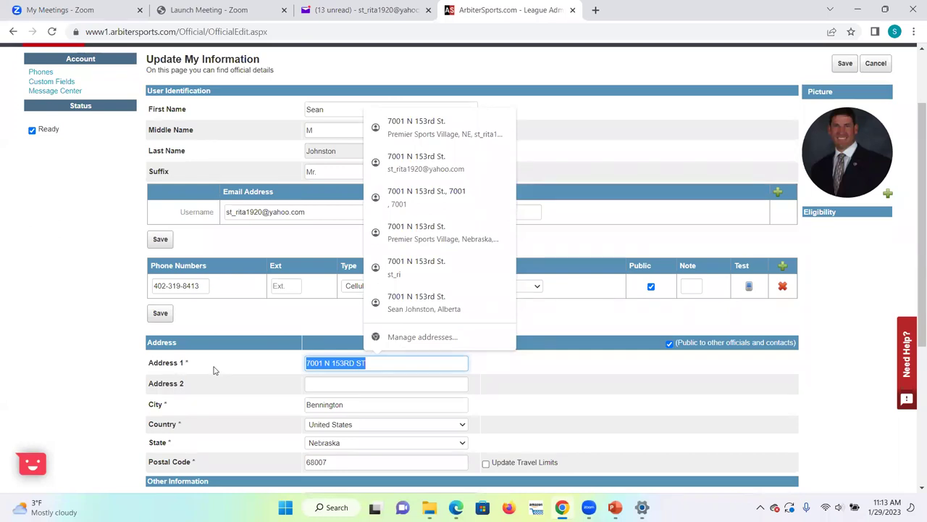
click(70, 274)
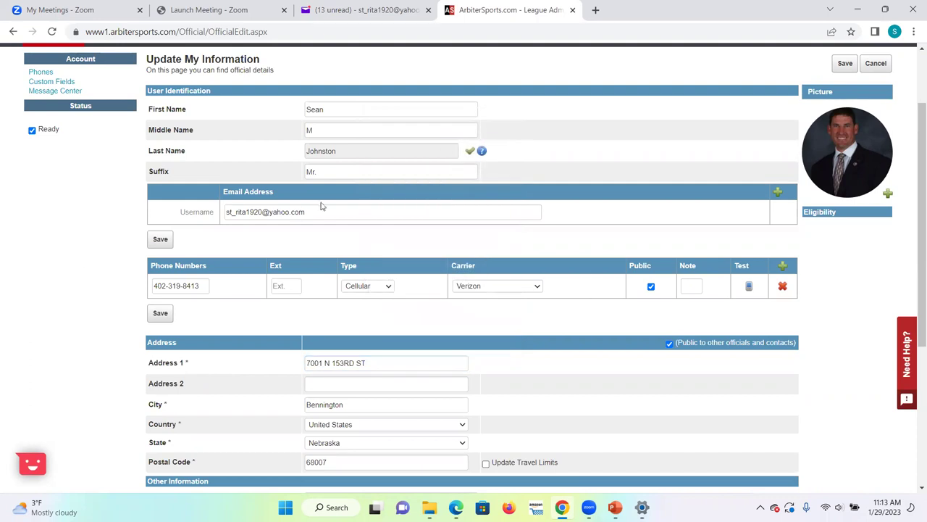
click(239, 212)
triple_click(239, 211)
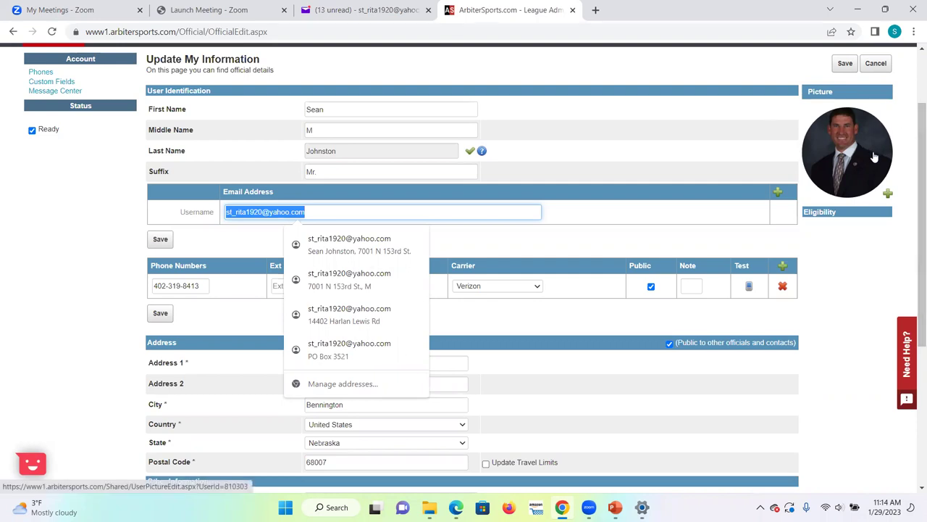
click(912, 160)
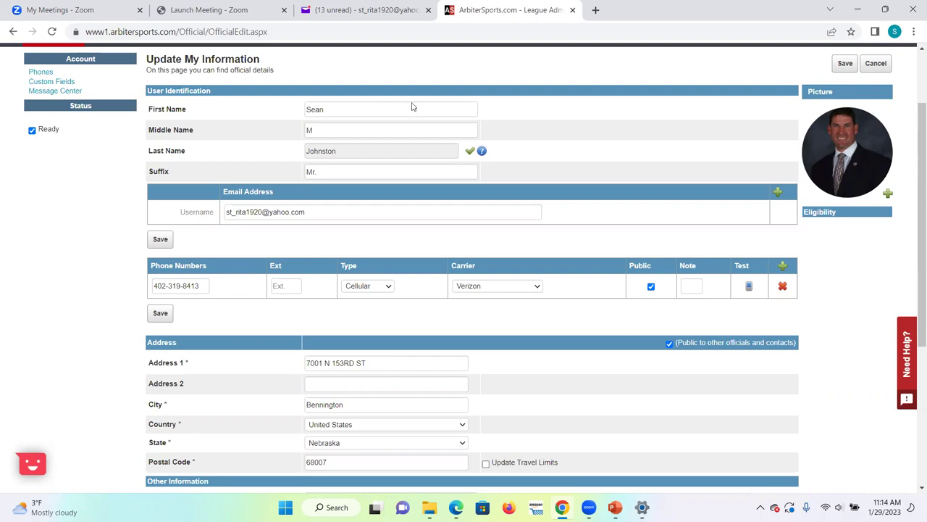
Step: Open the 1/30/2023 6:00 PM Cedar Bluffs game from the schedule and view both umpires' contact cards
scroll(905, 137, up, 2)
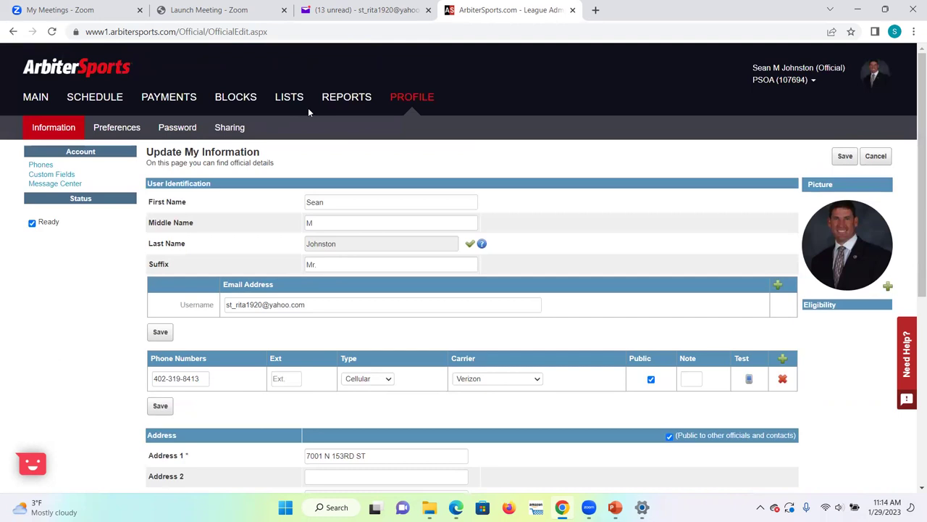
click(95, 103)
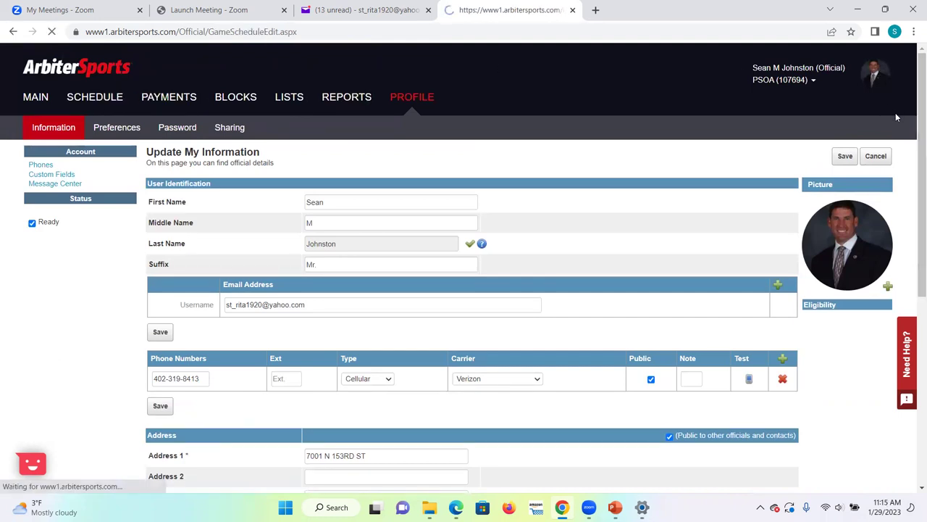
scroll(158, 221, down, 1)
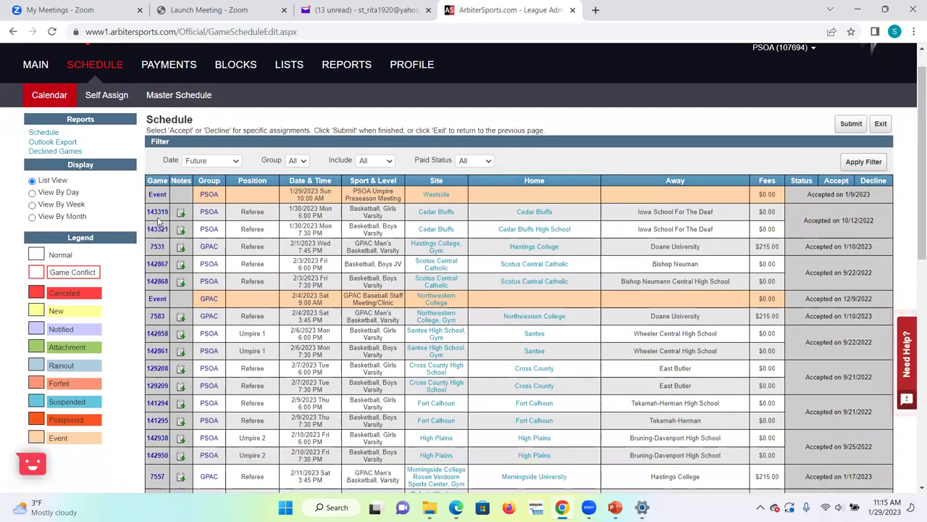
click(157, 212)
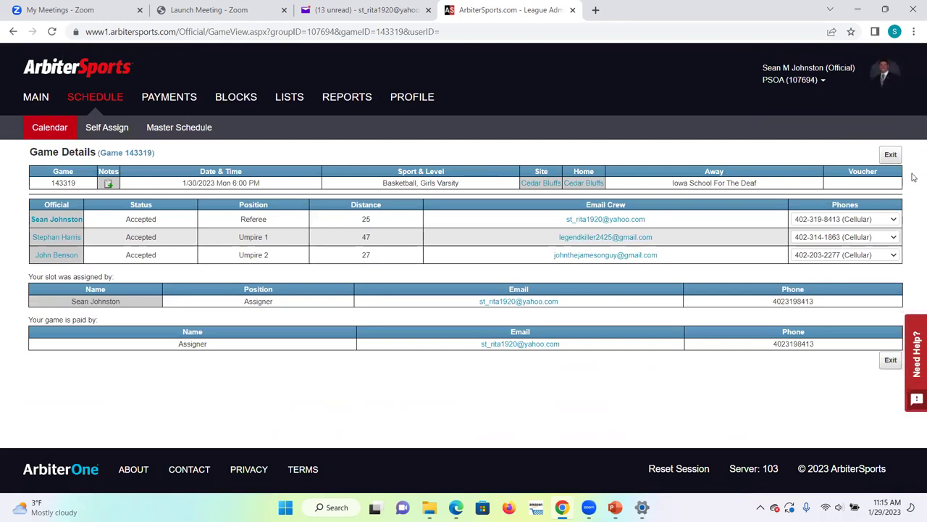
click(57, 239)
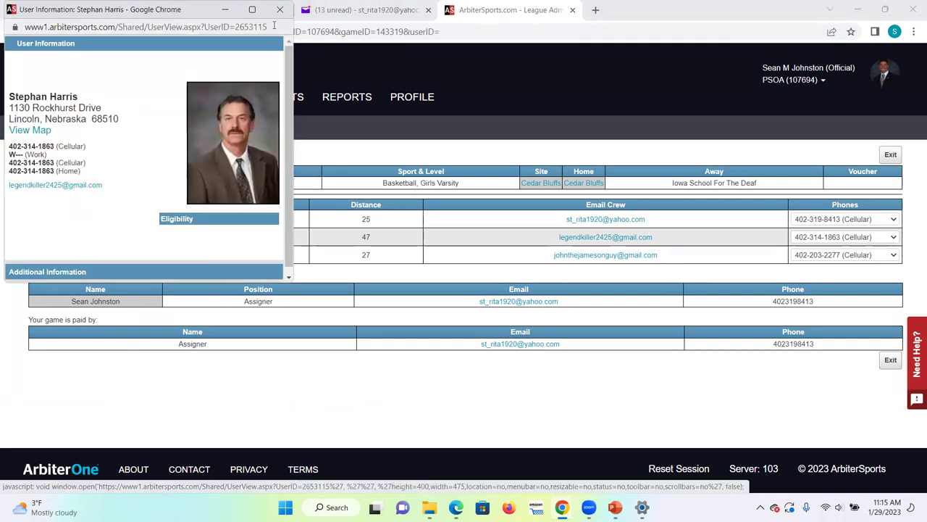
click(279, 9)
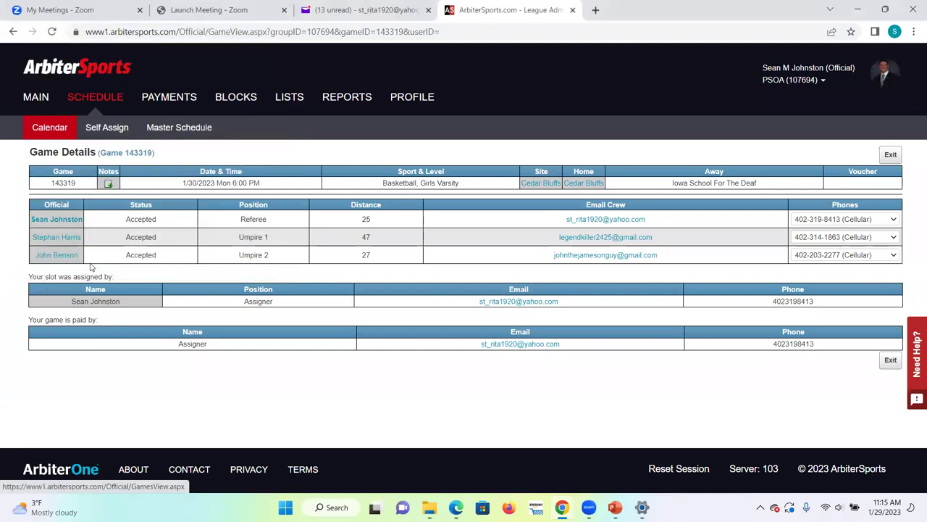
click(51, 259)
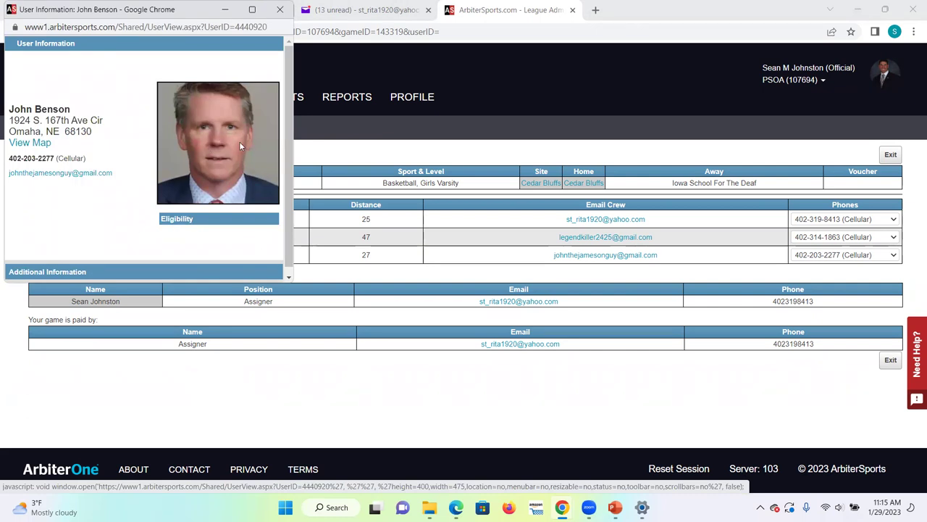
click(280, 9)
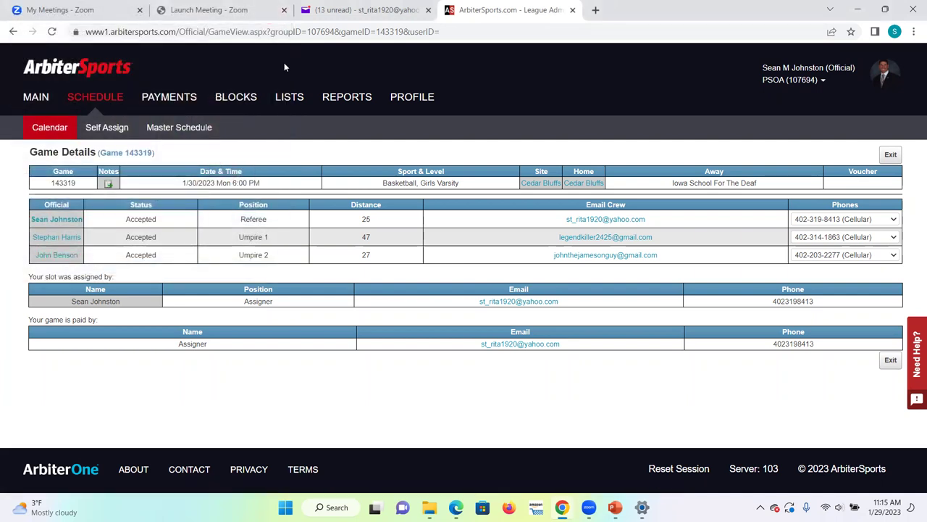
Step: Return to the schedule, open the 2/9/2023 6:00 PM Fort Calhoun game and view both umpires' contact cards
click(97, 98)
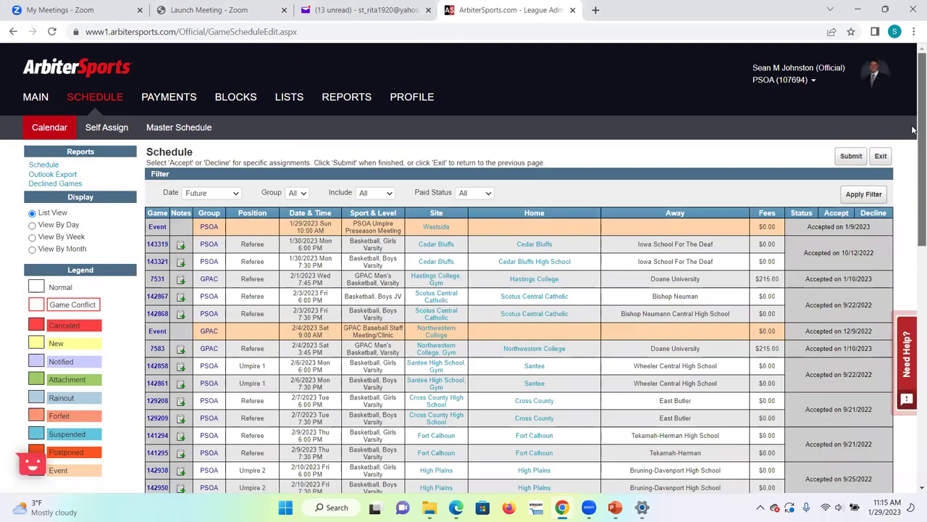
scroll(912, 127, down, 2)
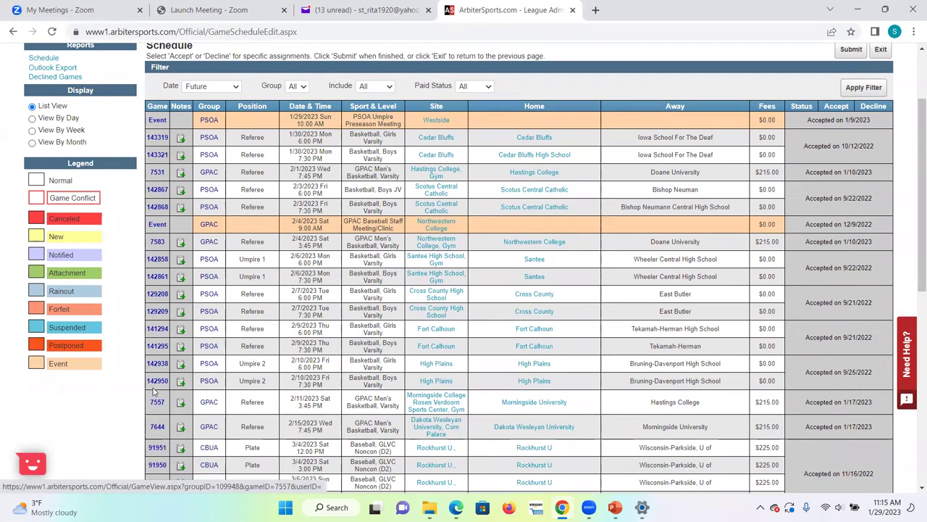
click(161, 331)
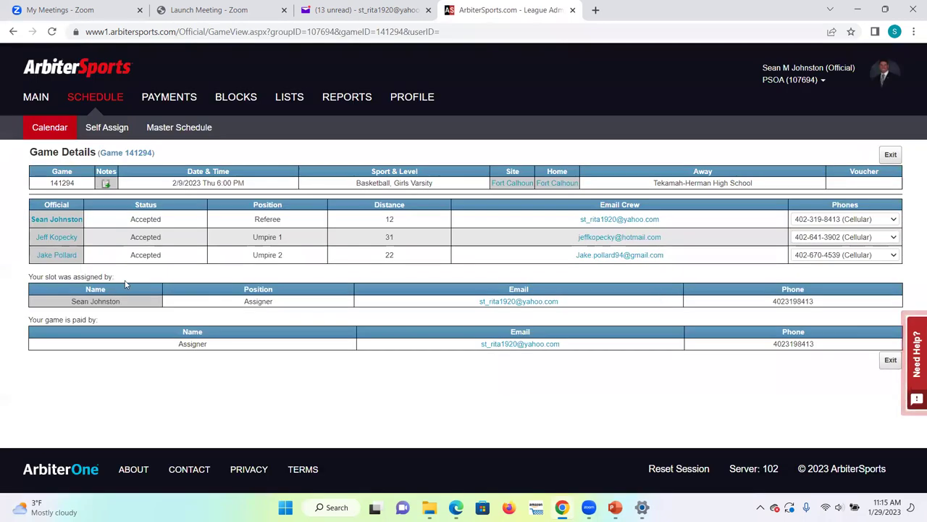
click(61, 237)
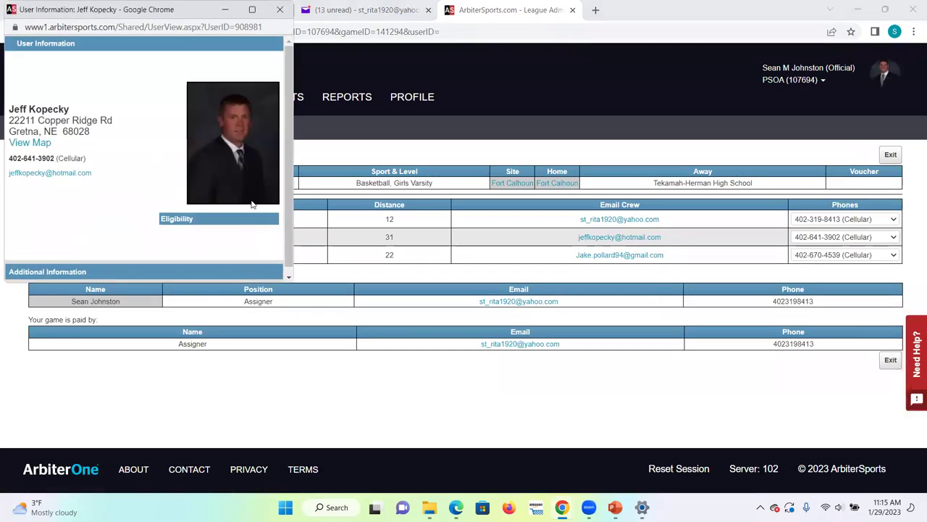
click(285, 10)
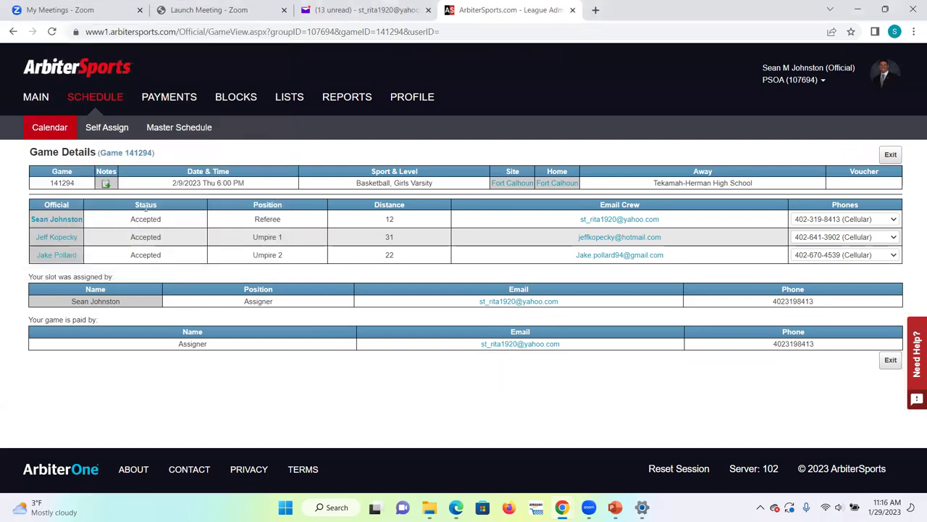
click(61, 254)
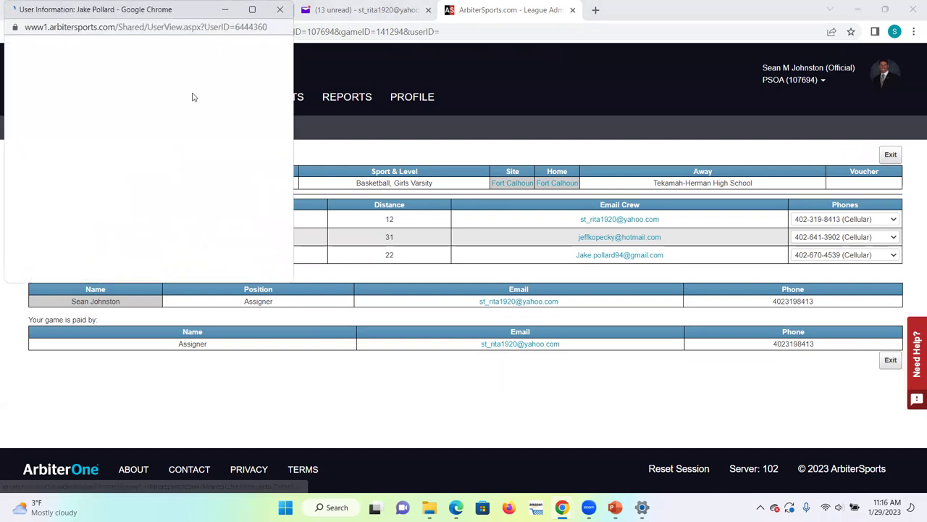
click(281, 10)
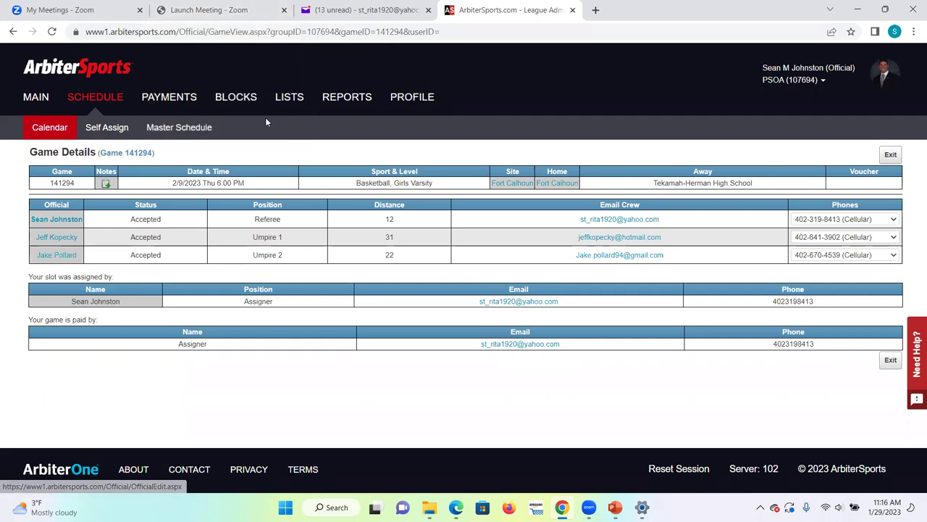
Step: Open the Self Assign game list, view the Beveridge site details and return to the list
click(96, 130)
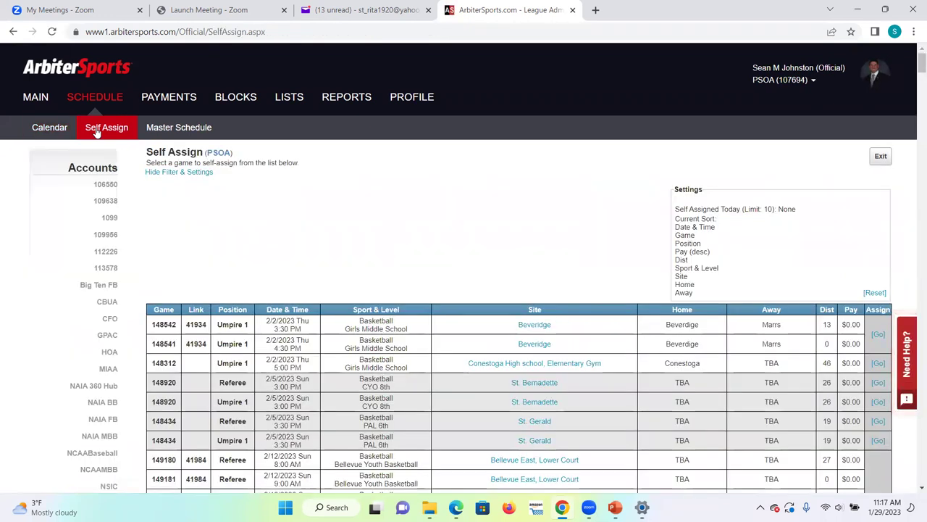
drag(914, 58, 914, 70)
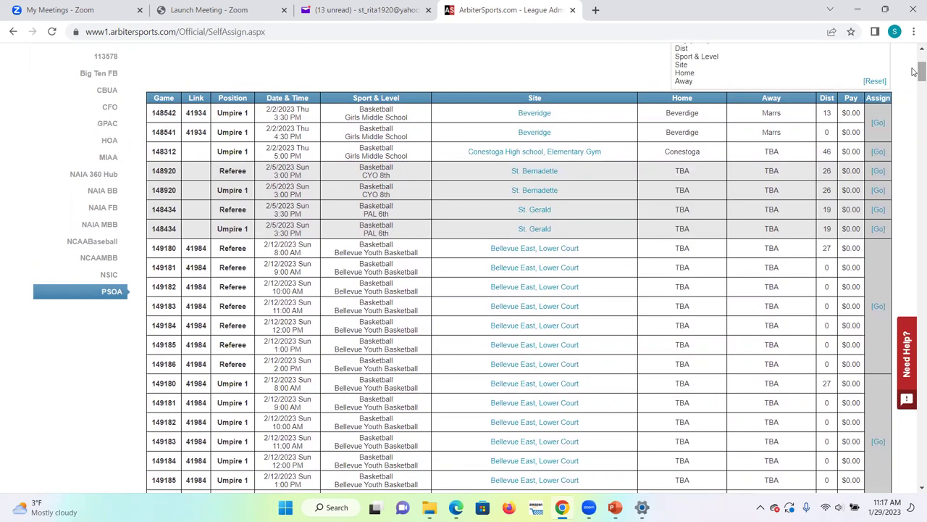
click(534, 114)
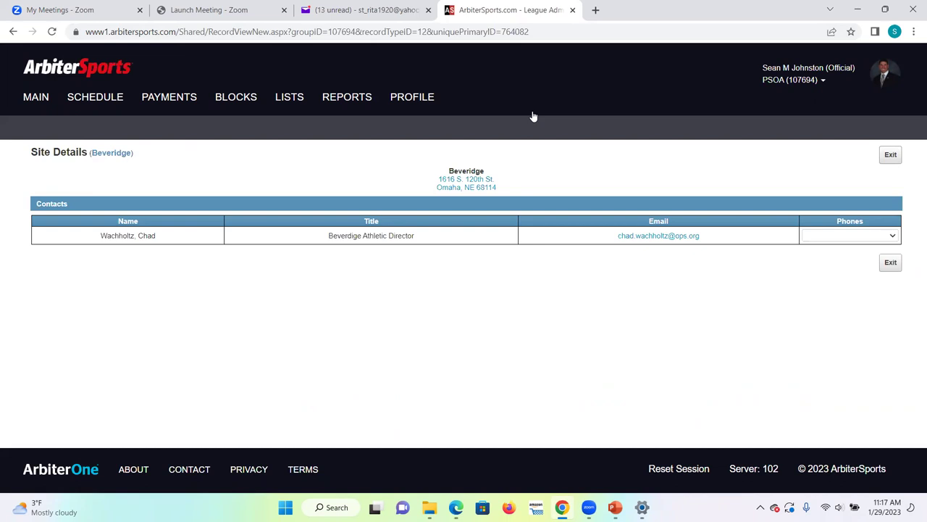
click(13, 31)
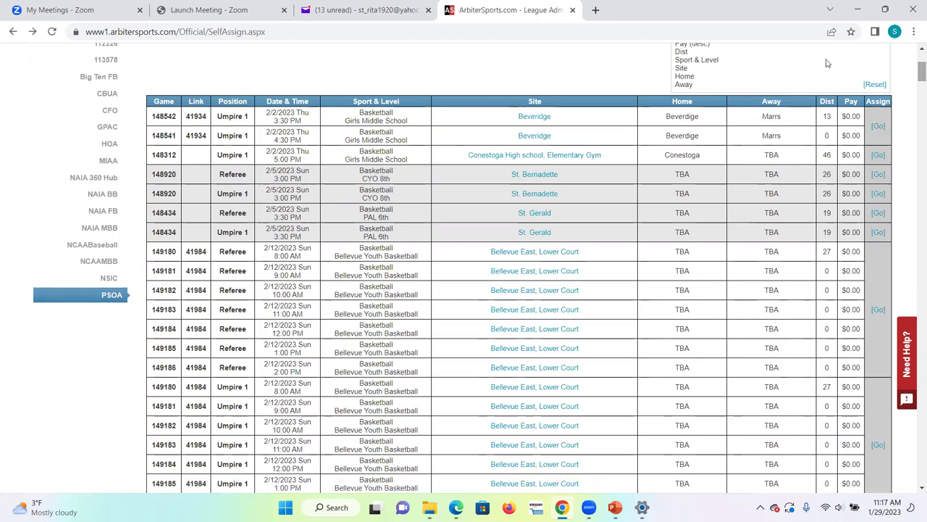
Step: Enlarge the page to 400% and examine the Assign column of the first self-assign games
click(914, 31)
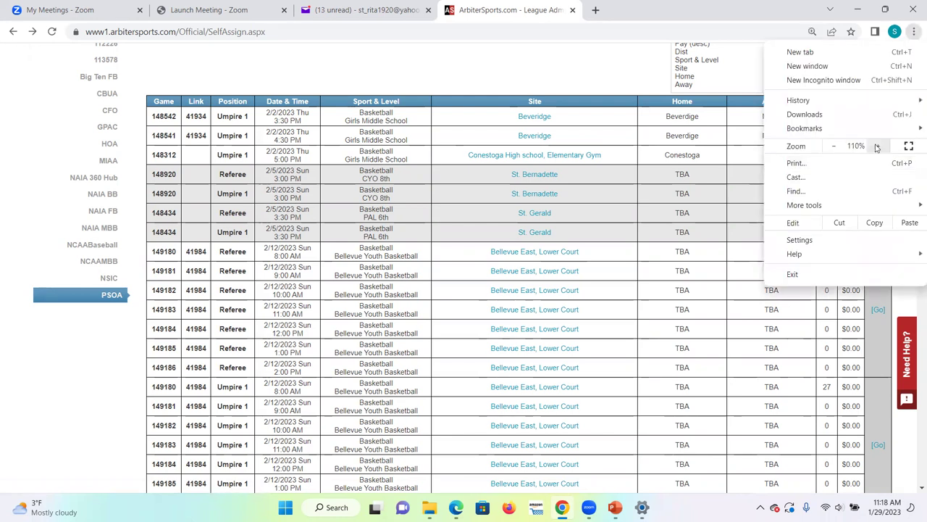
click(877, 146)
click(876, 146)
click(876, 146)
click(877, 146)
click(877, 146)
click(877, 146)
click(877, 146)
click(877, 146)
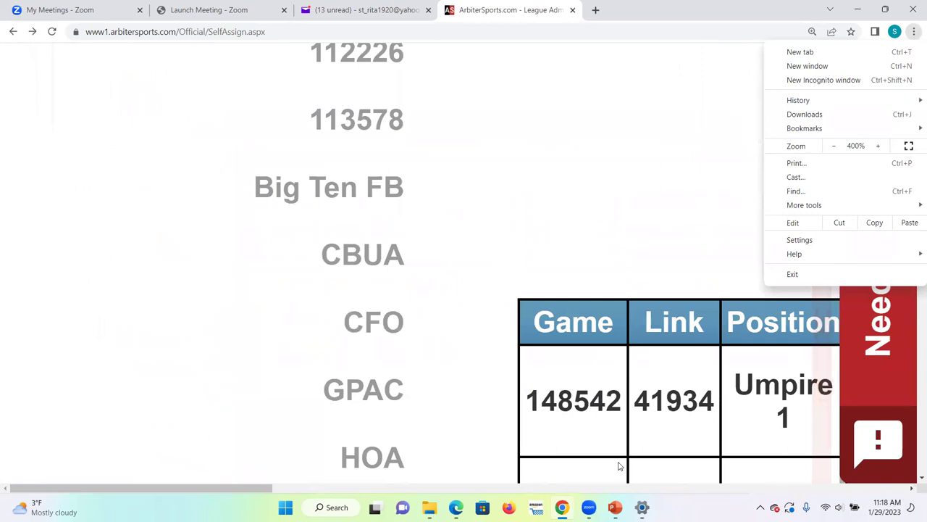
click(619, 466)
scroll(619, 466, right, 10)
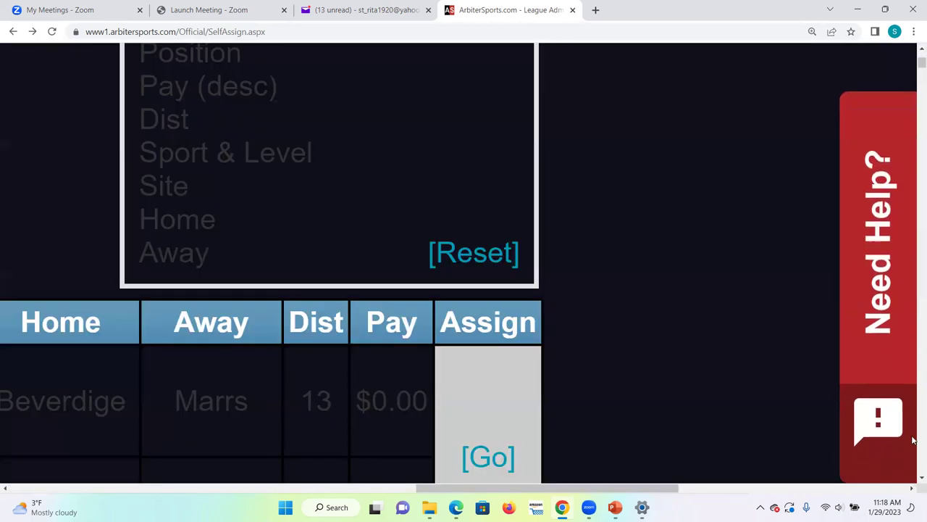
scroll(914, 478, down, 3)
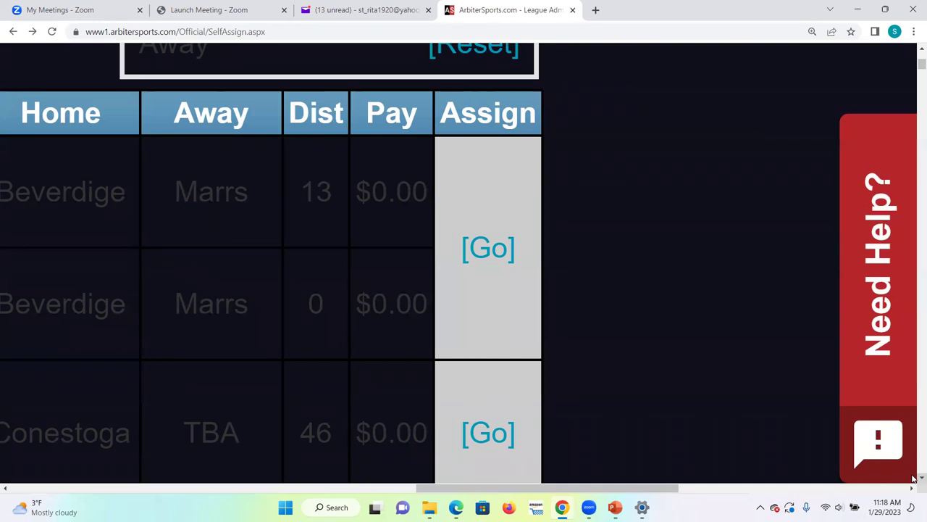
Step: Set the page zoom back to 100%
click(913, 33)
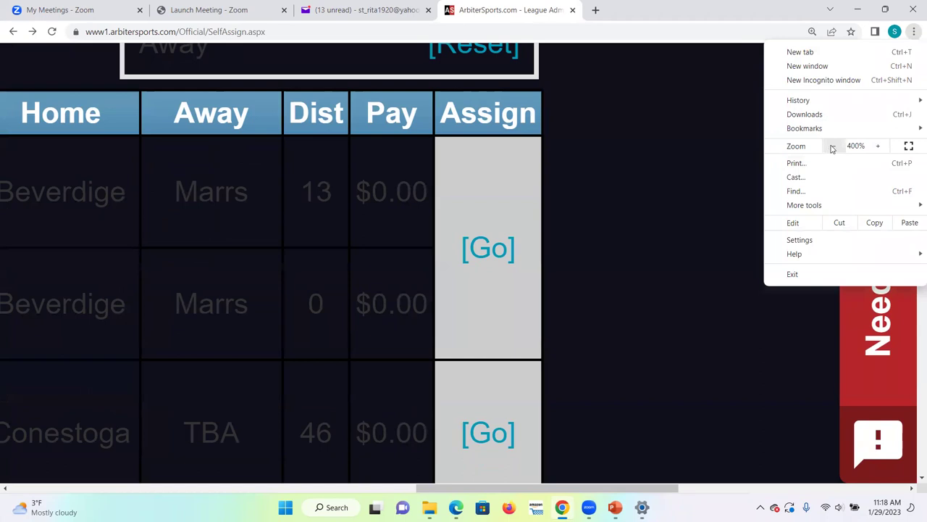
click(833, 147)
click(833, 147)
click(832, 147)
click(832, 147)
click(832, 147)
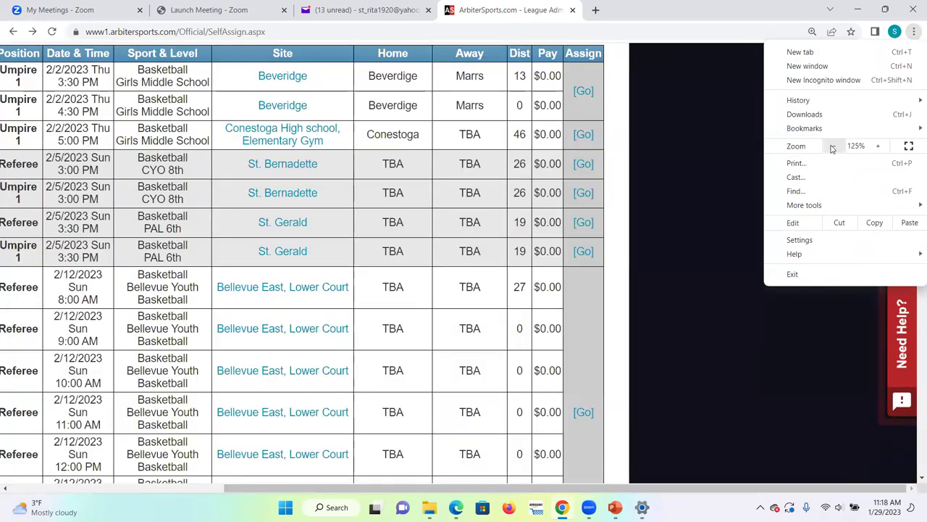
click(832, 147)
click(832, 147)
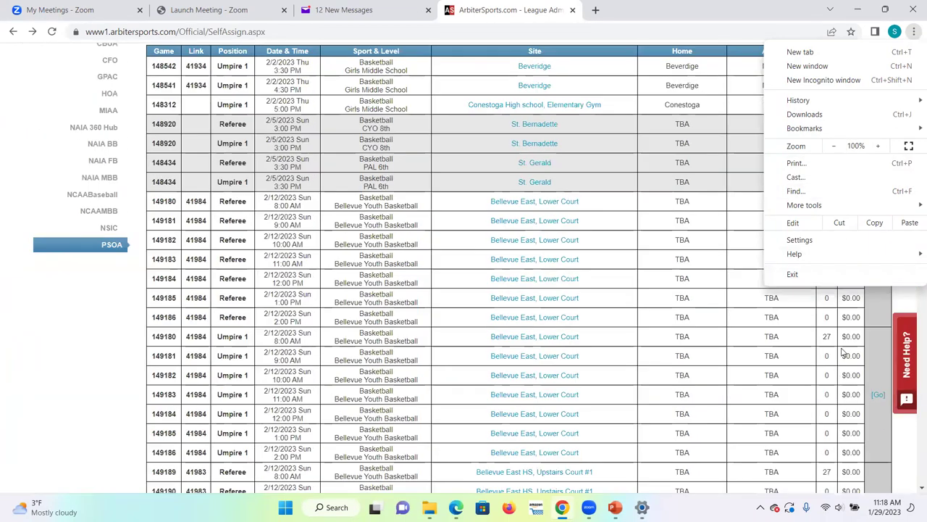
Step: Sign back in to ArbiterSports and open the PSOA account in the Official role
click(86, 337)
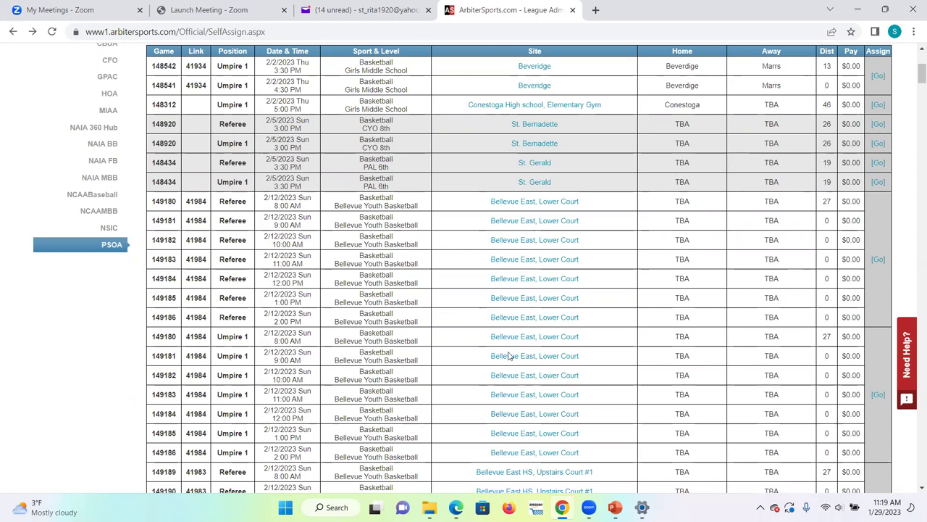
scroll(623, 304, up, 4)
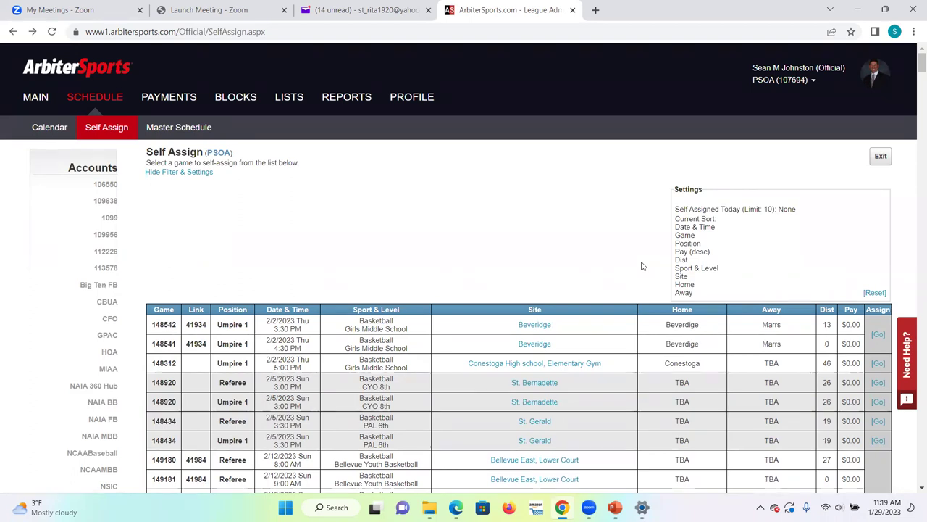
click(167, 102)
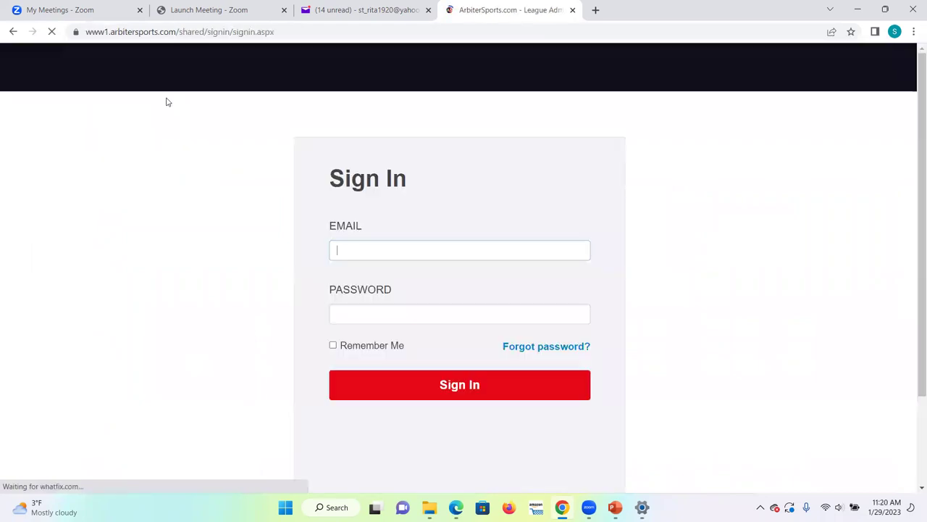
click(436, 390)
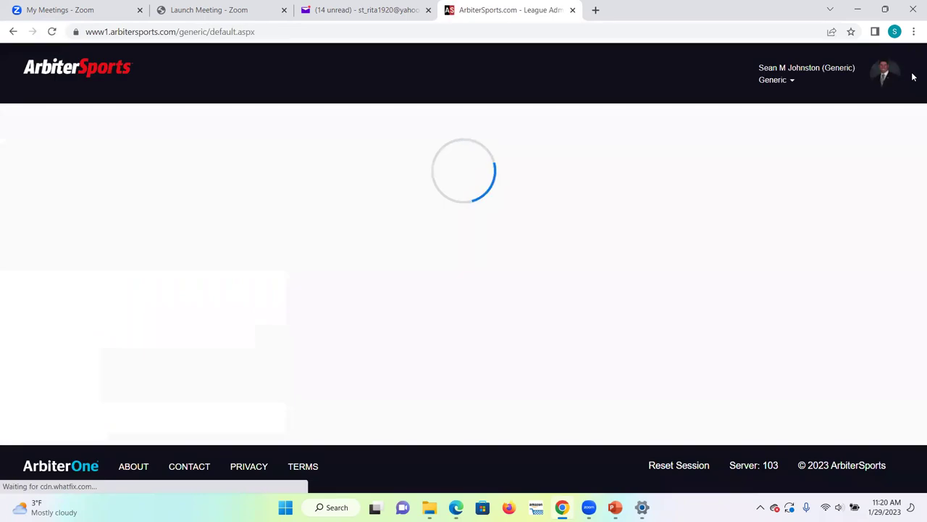
drag(921, 109, 921, 324)
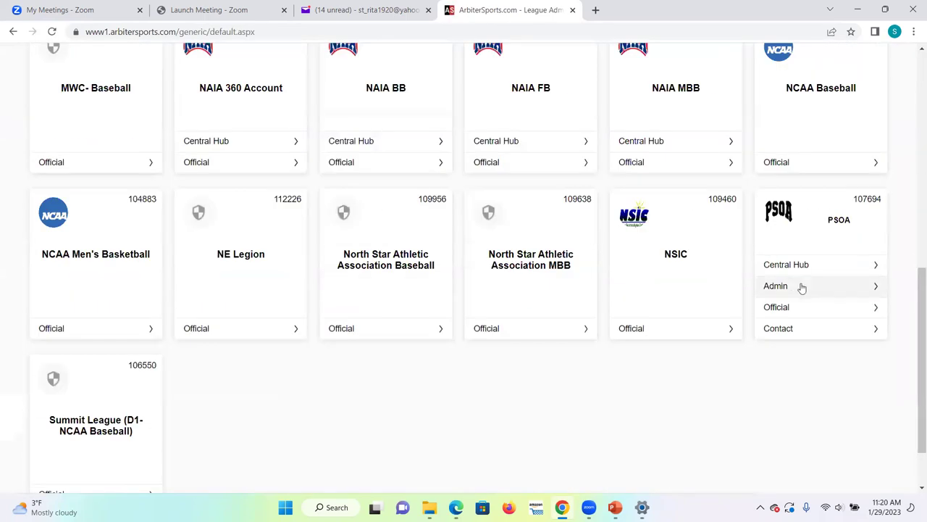
click(783, 307)
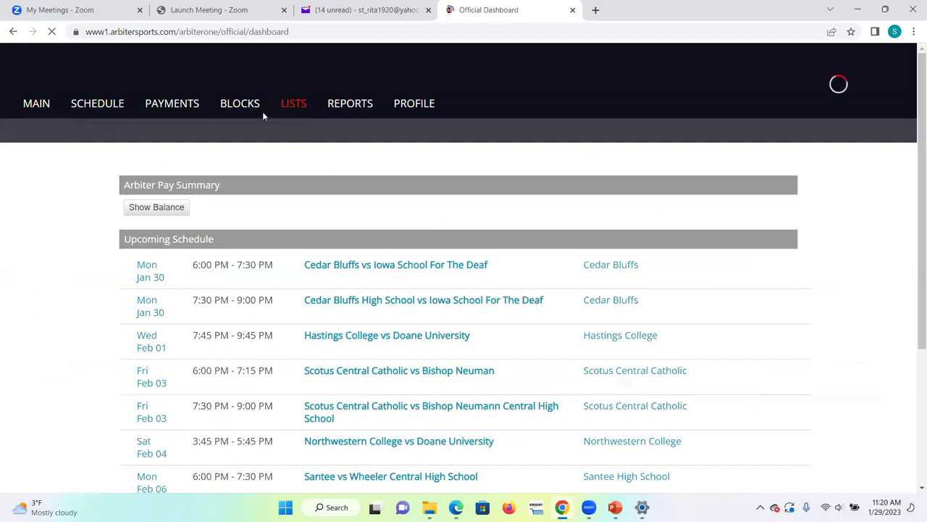
Step: Open the payment accounts overview and view the list of 1099 forms
click(184, 104)
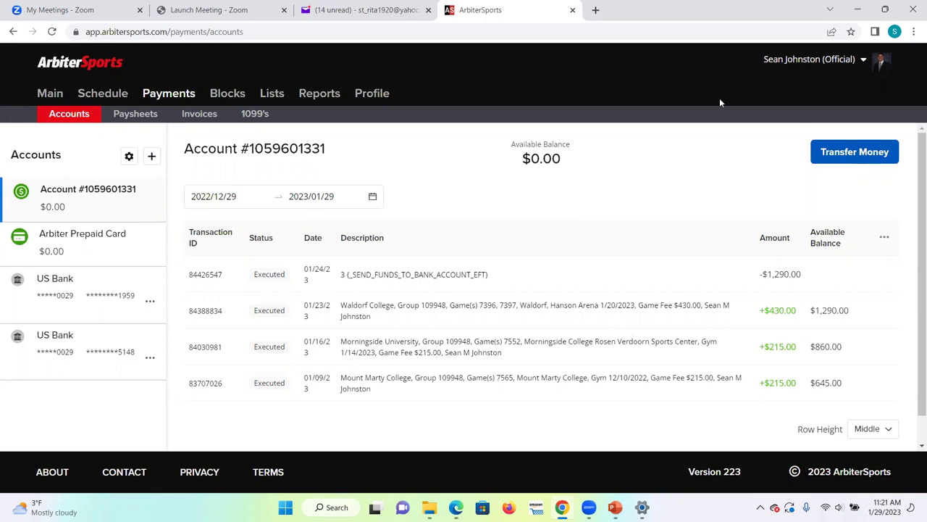
click(253, 113)
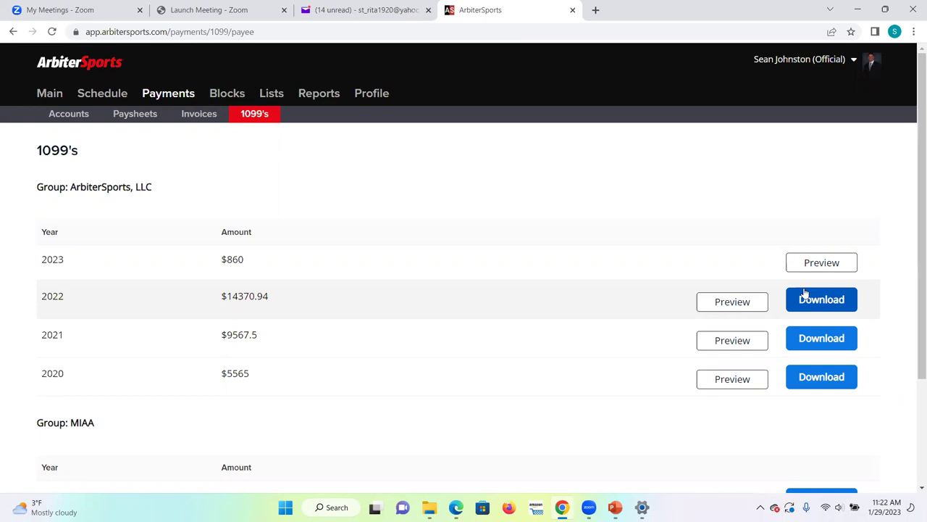
Step: Open the block dates calendar, choose Block Part Day and try to apply it to January 11, 2023
click(226, 97)
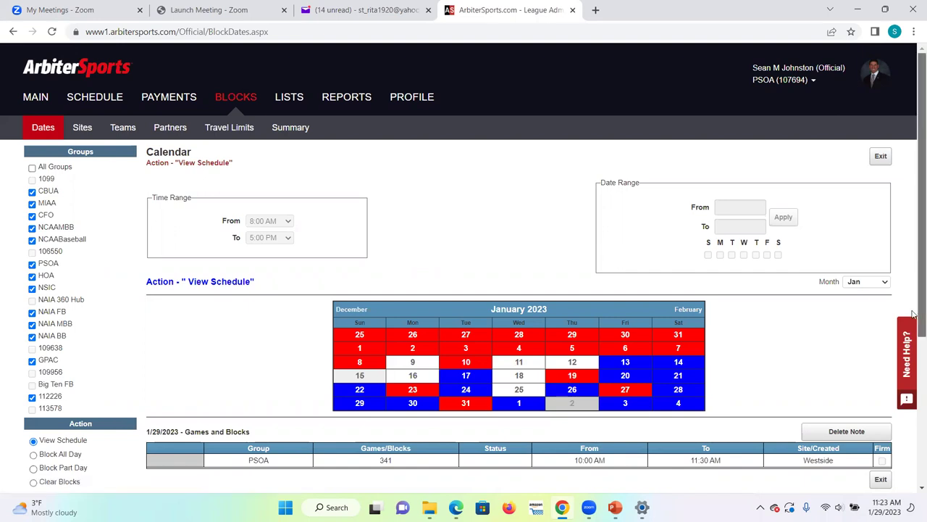
scroll(274, 384, down, 1)
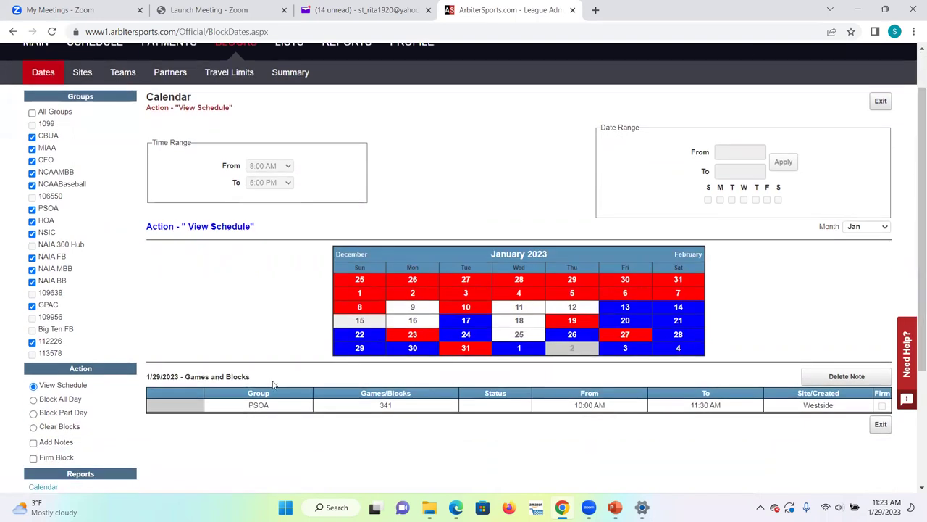
click(33, 414)
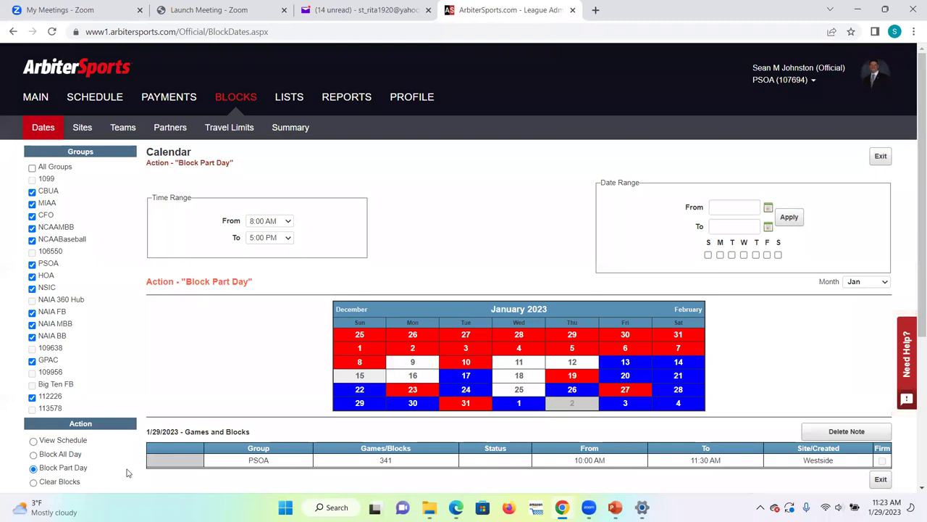
scroll(912, 213, down, 1)
scroll(899, 234, down, 2)
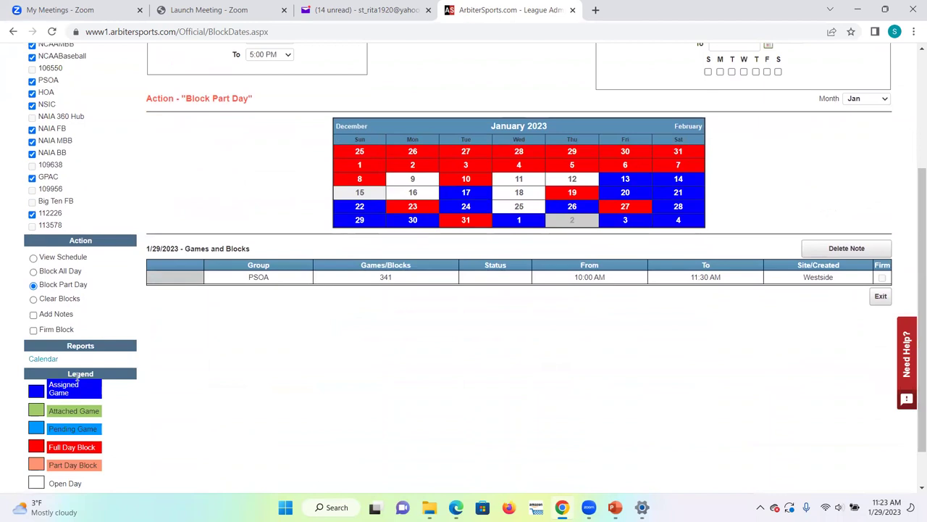
scroll(911, 175, up, 1)
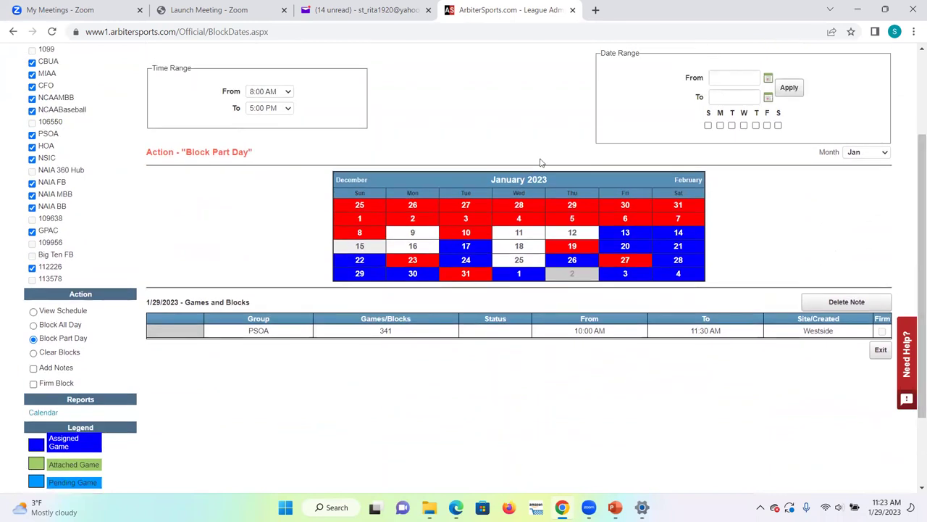
click(518, 235)
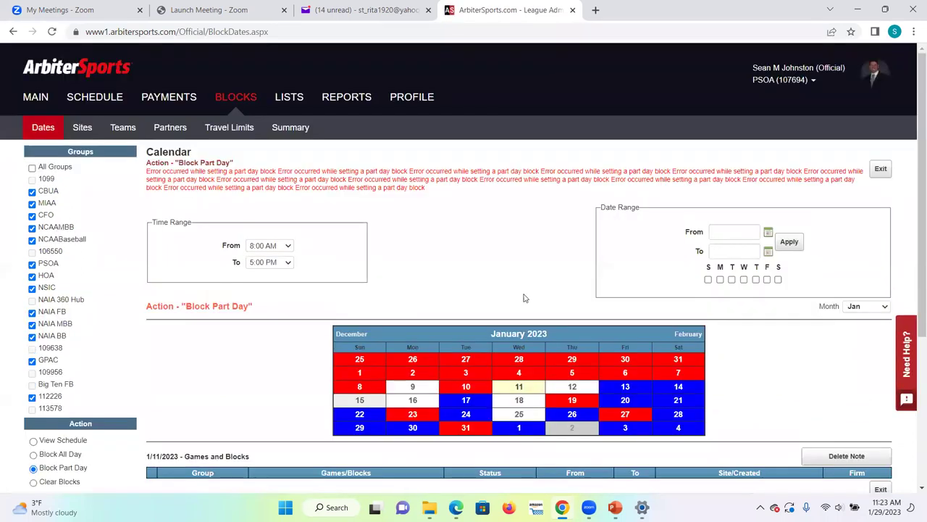
scroll(914, 211, down, 1)
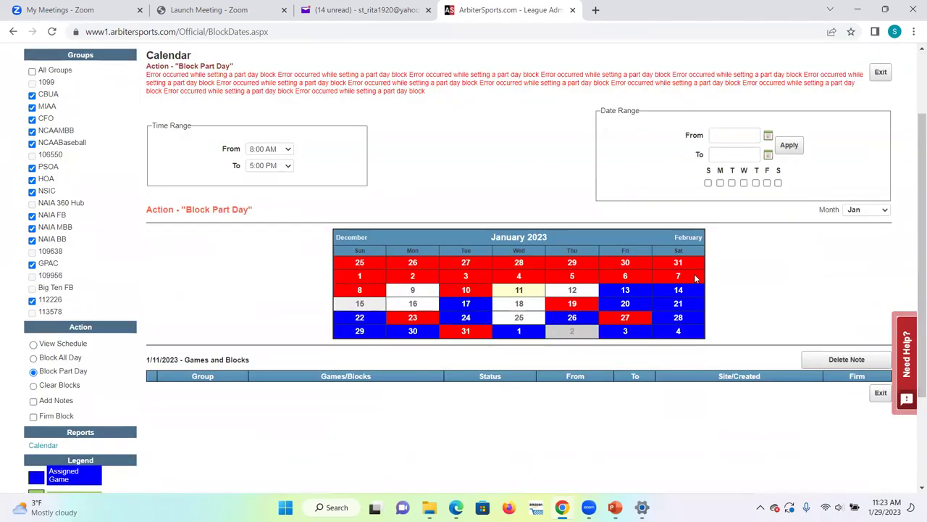
Step: Show February 2023 and block February 22 from 8:00 AM to 3:30 PM
click(689, 238)
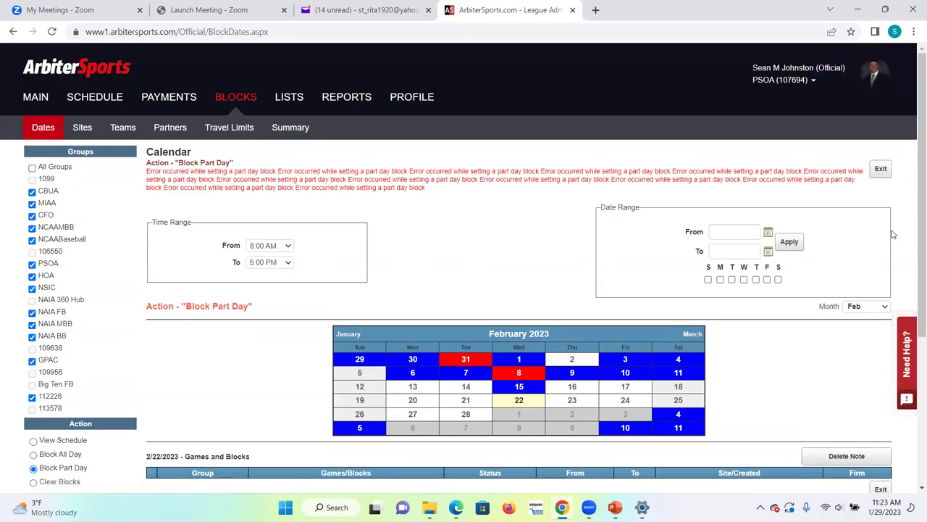
scroll(893, 233, down, 2)
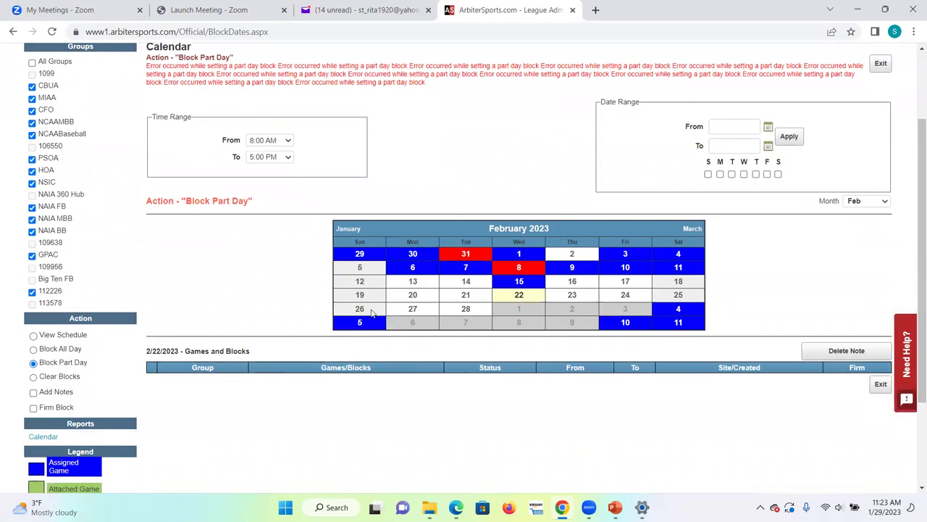
click(268, 141)
click(268, 141)
click(268, 157)
click(265, 289)
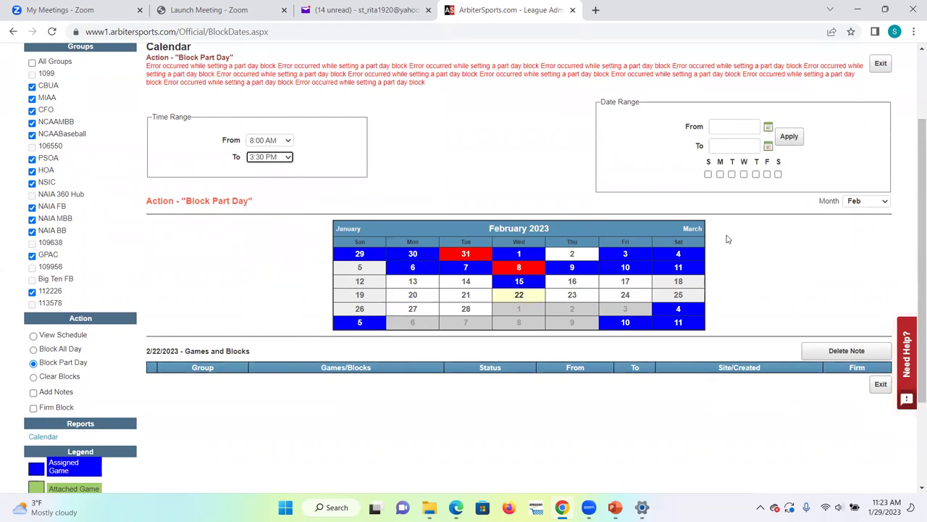
scroll(914, 272, up, 2)
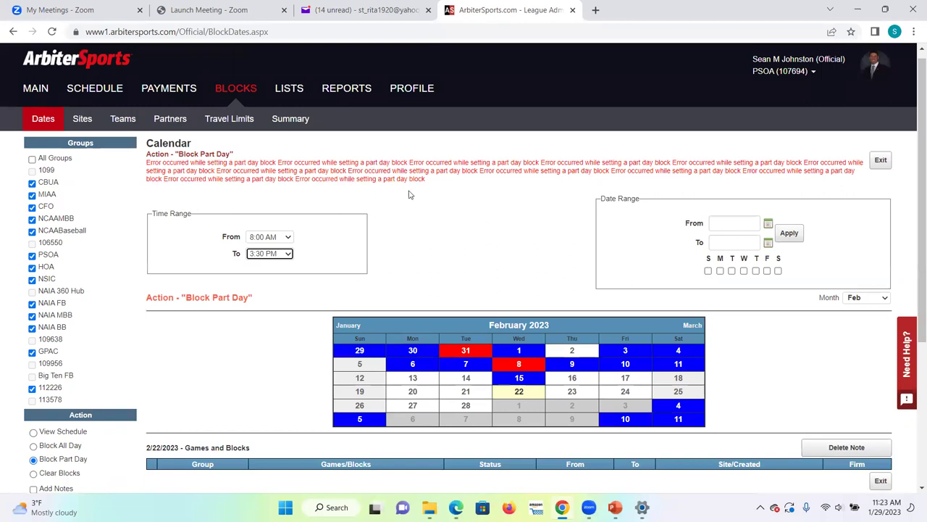
click(801, 231)
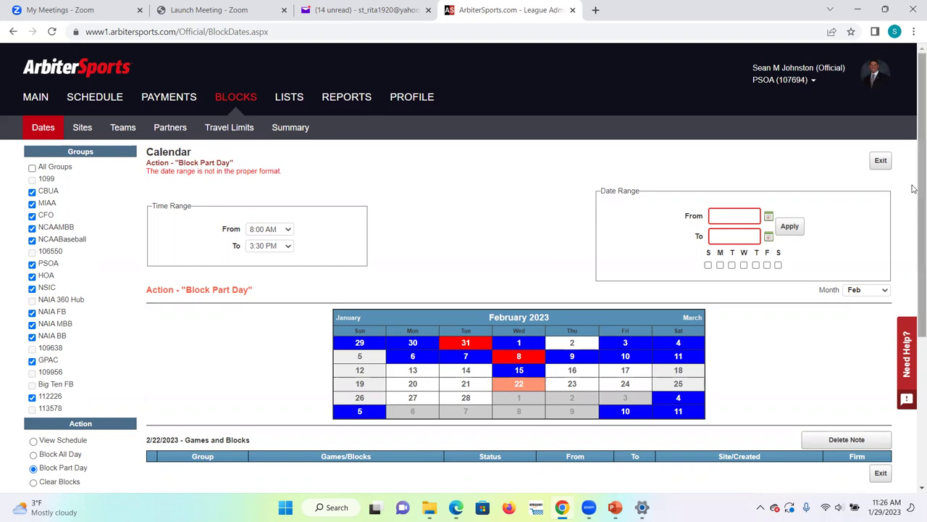
Step: Set the block's date range from 1/30 to 12/30 and select Monday through Friday
scroll(842, 210, down, 1)
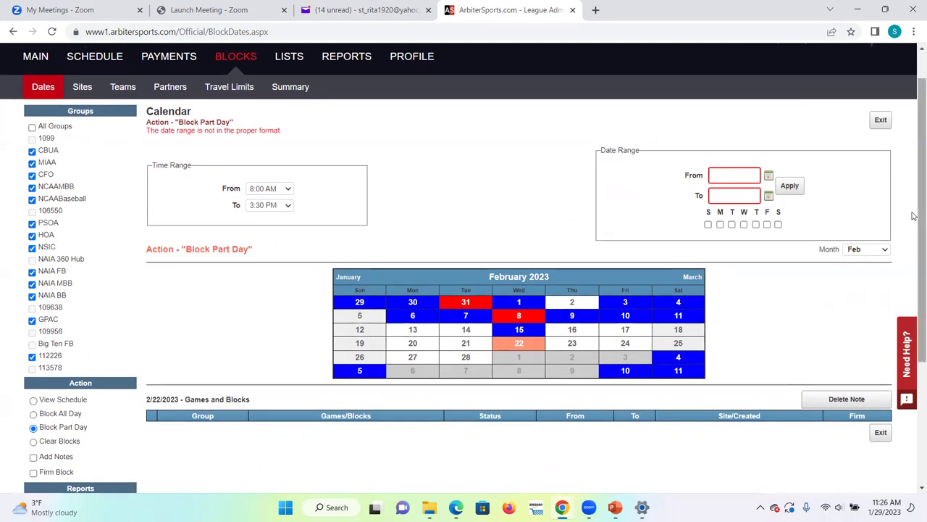
drag(914, 218, 914, 219)
scroll(915, 219, down, 1)
scroll(915, 219, up, 2)
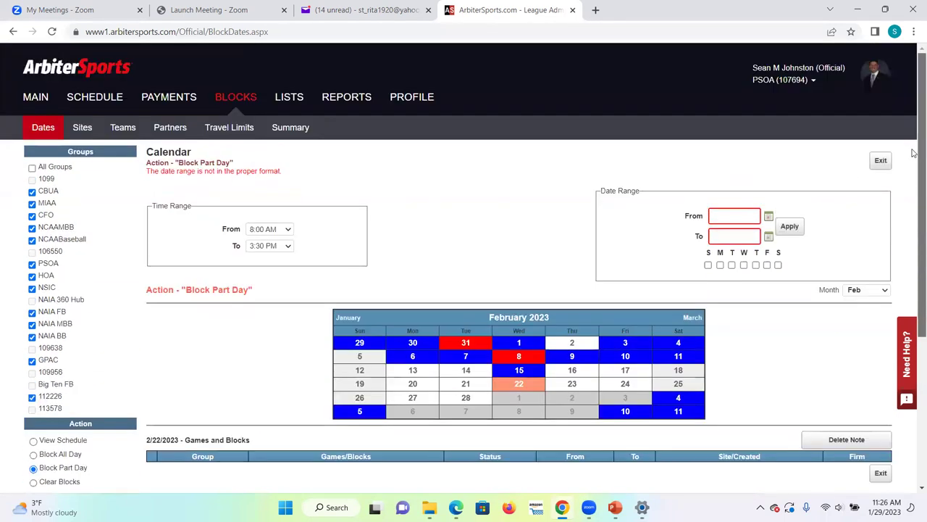
scroll(645, 268, down, 2)
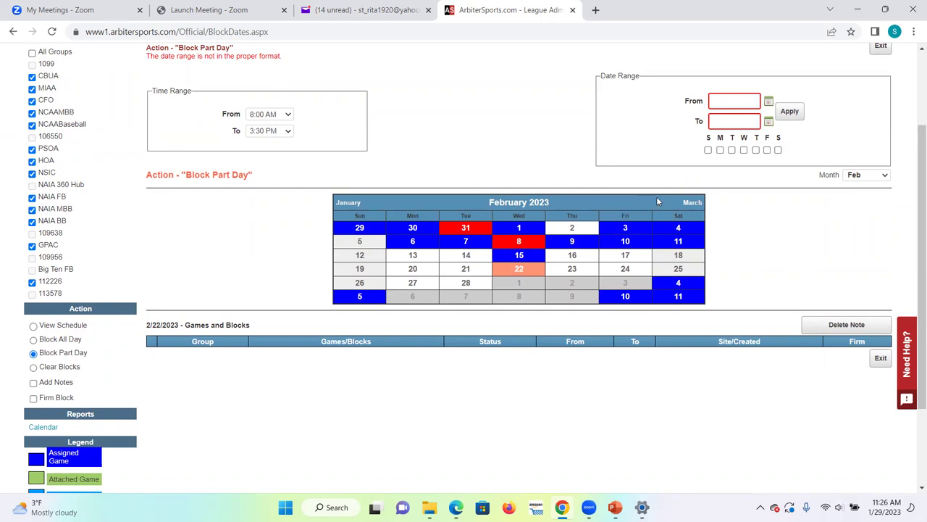
click(720, 150)
click(731, 150)
click(744, 150)
click(727, 99)
text(1/)
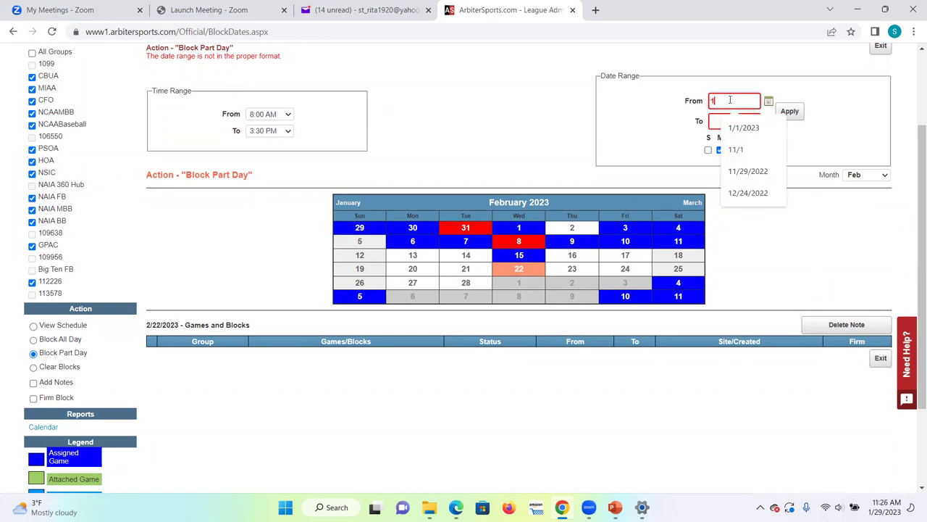
text(30)
click(730, 121)
text(12/30)
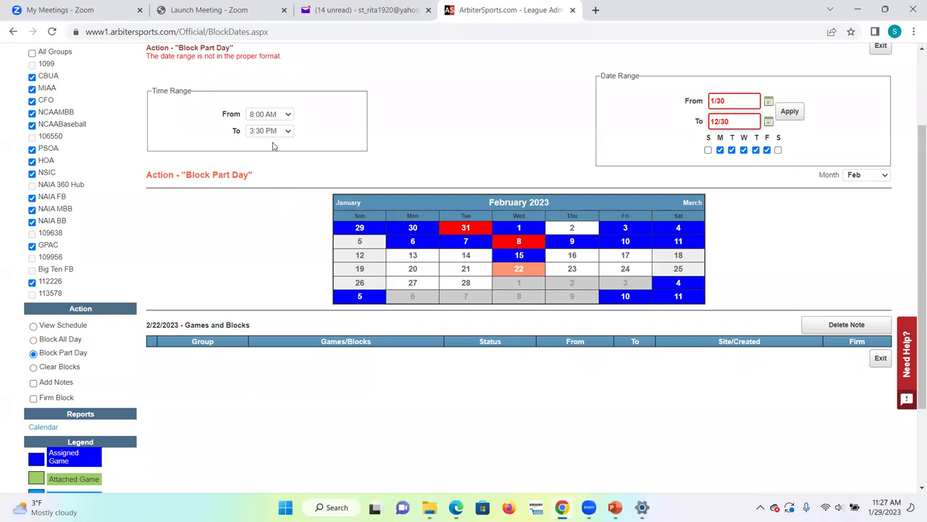
Step: Deselect the weekdays Monday through Friday in the date range
click(720, 150)
click(731, 150)
click(743, 149)
click(755, 150)
click(766, 150)
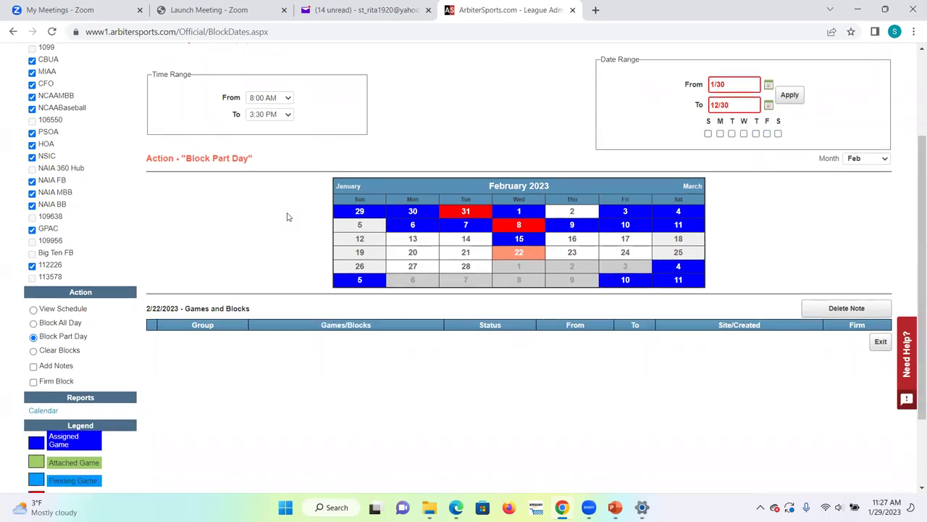
Step: Switch the action to Clear Blocks and clear the part-day block on February 22, 2023
click(32, 350)
click(518, 255)
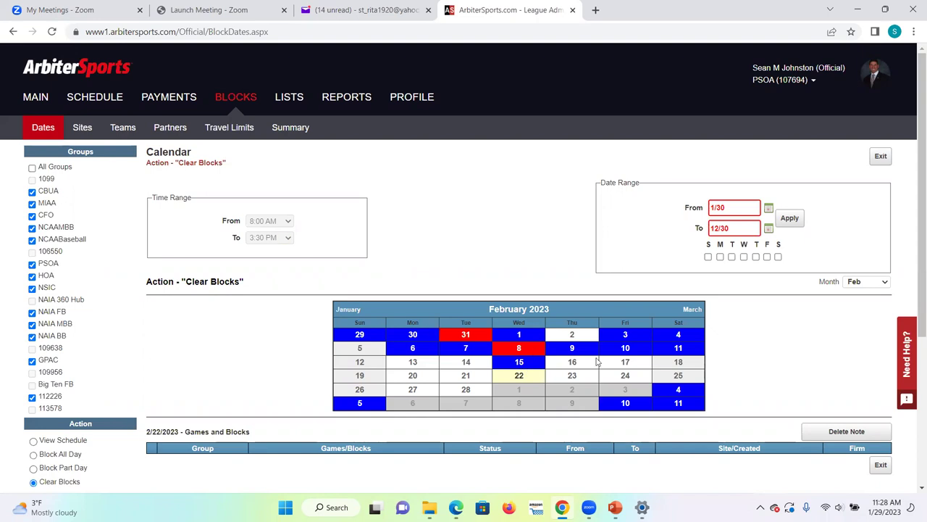
scroll(914, 151, down, 1)
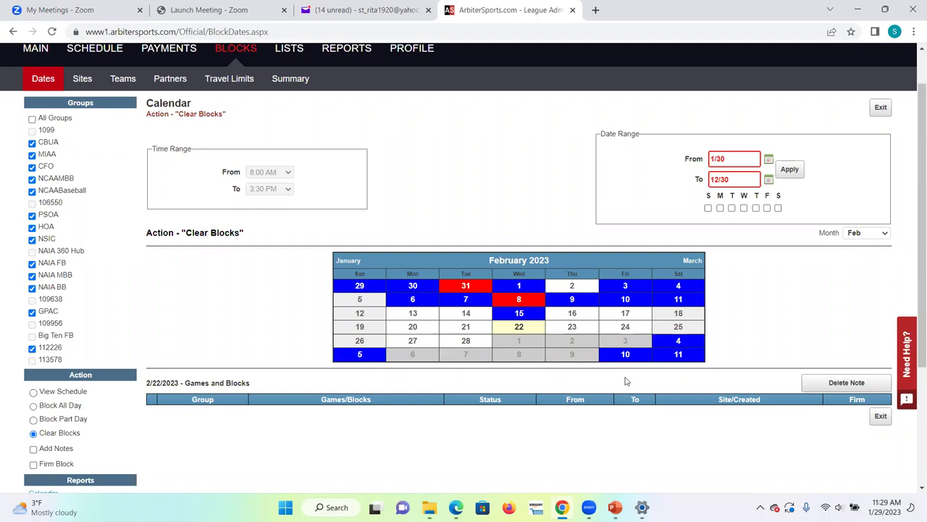
click(915, 421)
scroll(914, 319, up, 4)
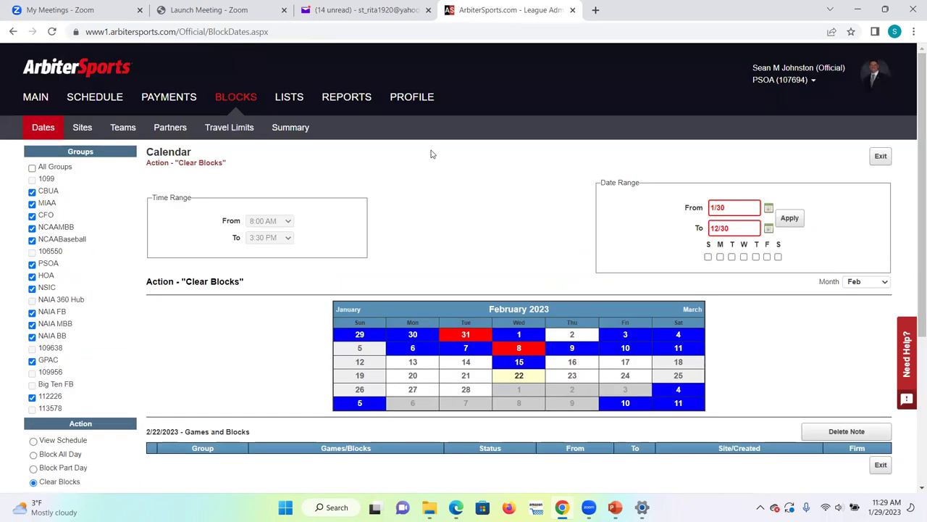
Step: Open the list of officials and look over its names and contact details
click(289, 97)
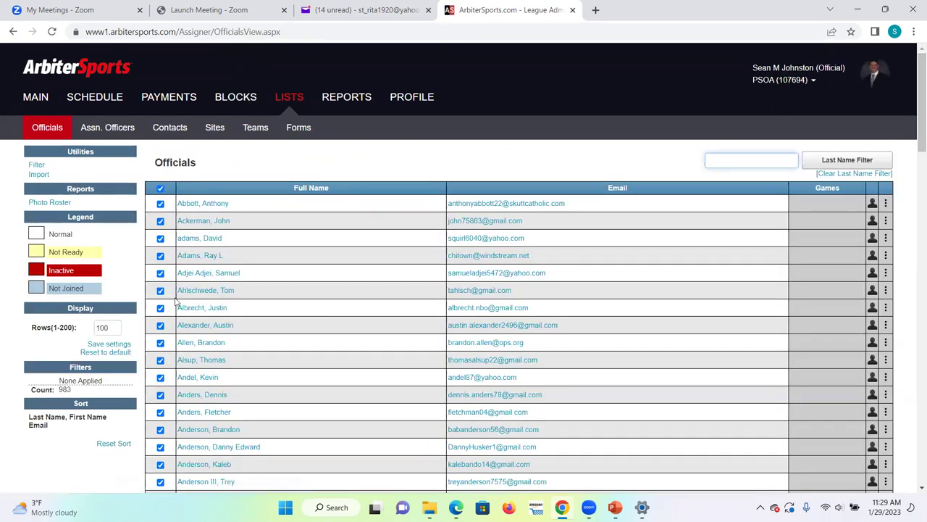
drag(914, 145, 914, 122)
scroll(914, 122, up, 1)
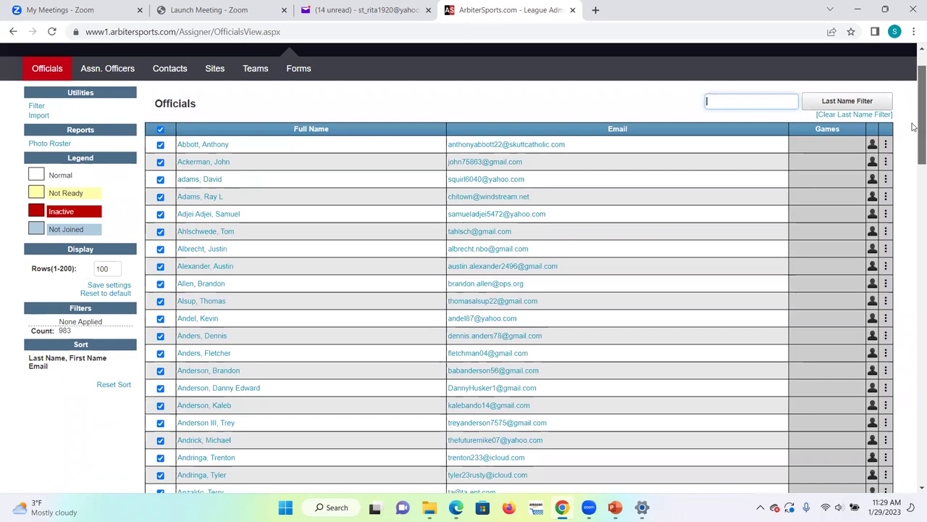
scroll(914, 122, up, 2)
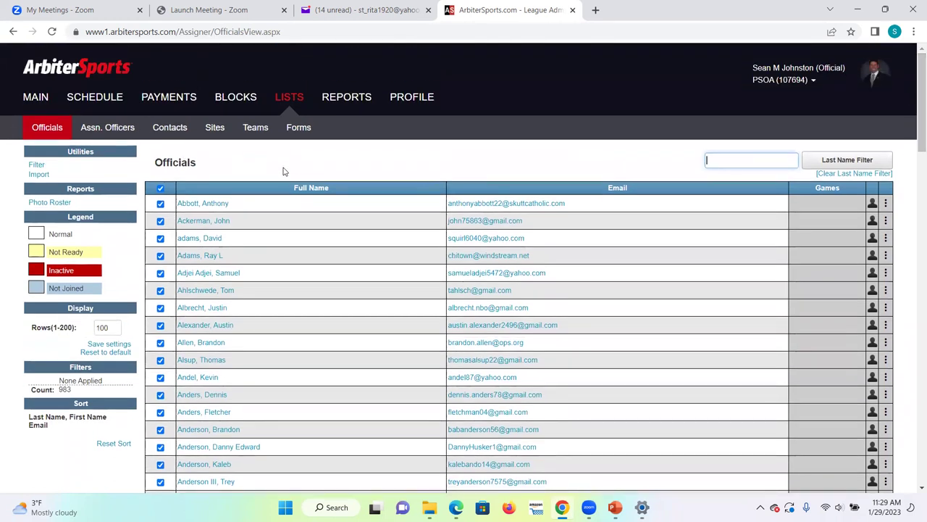
Step: Open the Forms list and look through the available rules, meeting and education documents
click(289, 127)
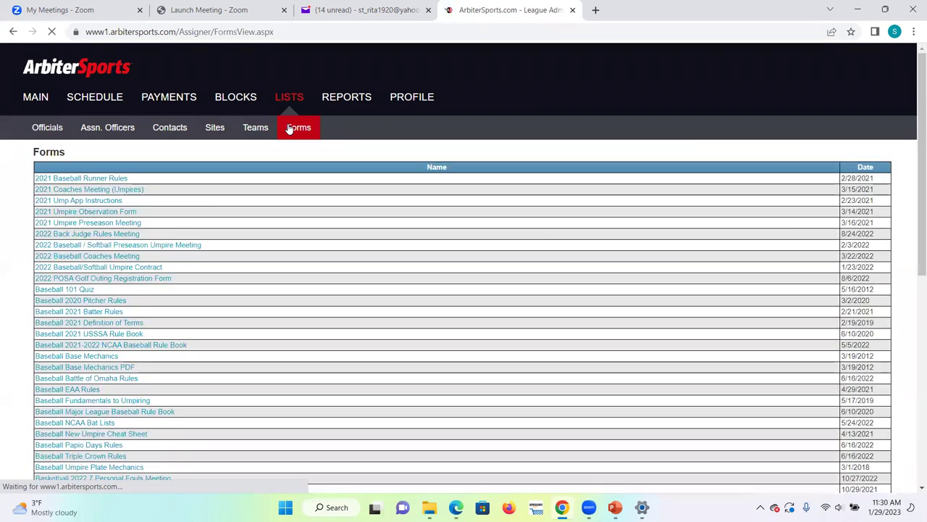
scroll(912, 239, down, 2)
drag(913, 258, 913, 355)
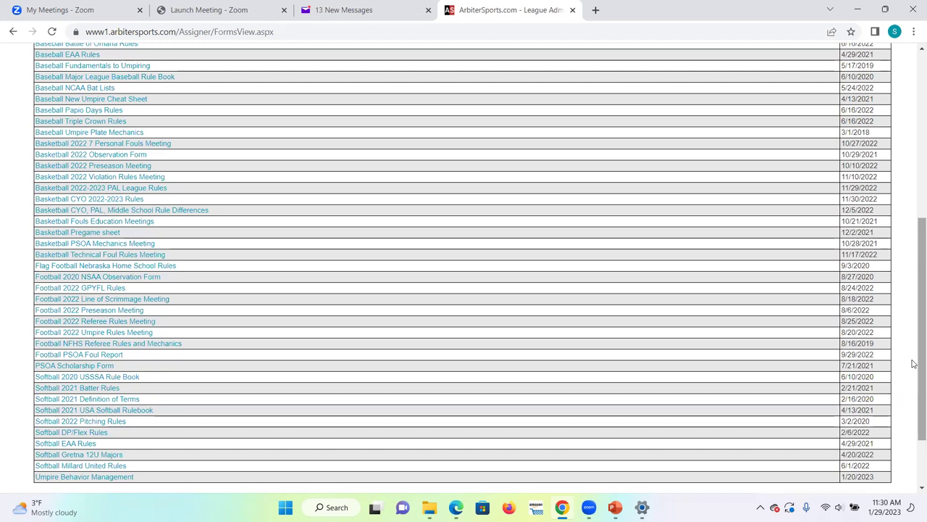
scroll(913, 355, down, 2)
scroll(913, 347, up, 2)
scroll(912, 346, up, 5)
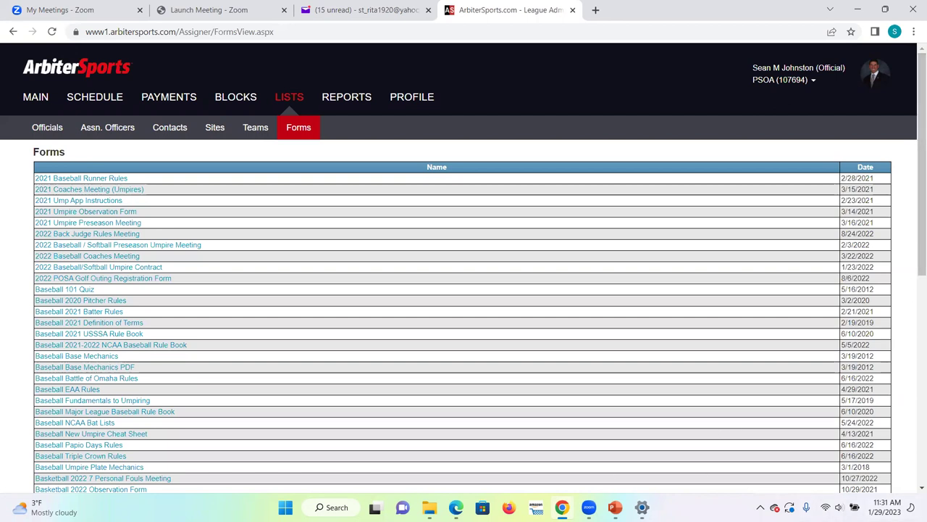
Step: Switch to the 2023 Umpire PreSeason Meeting presentation in PowerPoint
click(616, 505)
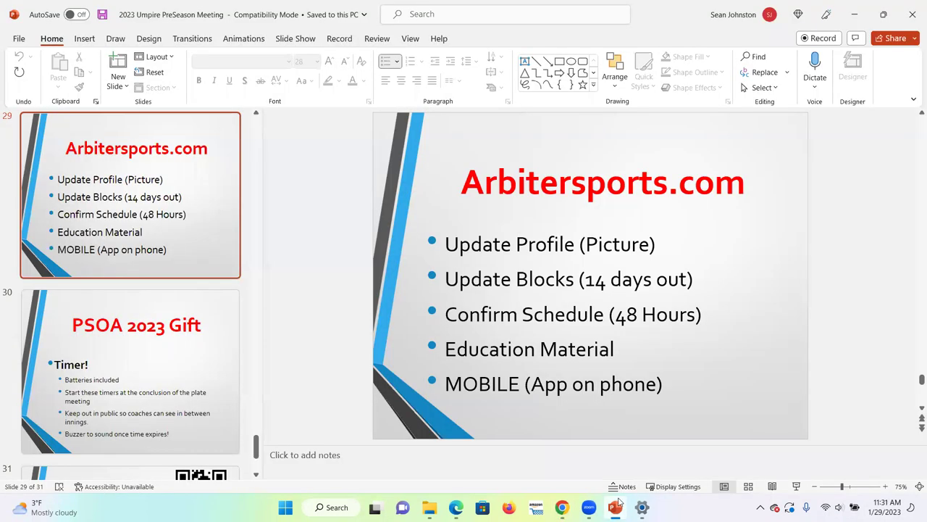